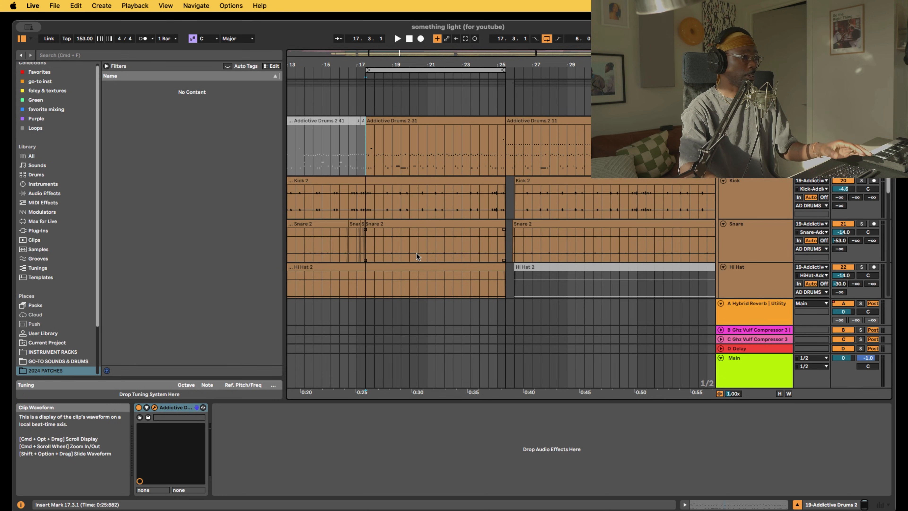
Play the looped section from bar 17 and solo the AD DRUMS group to hear the drums alone
key(space)
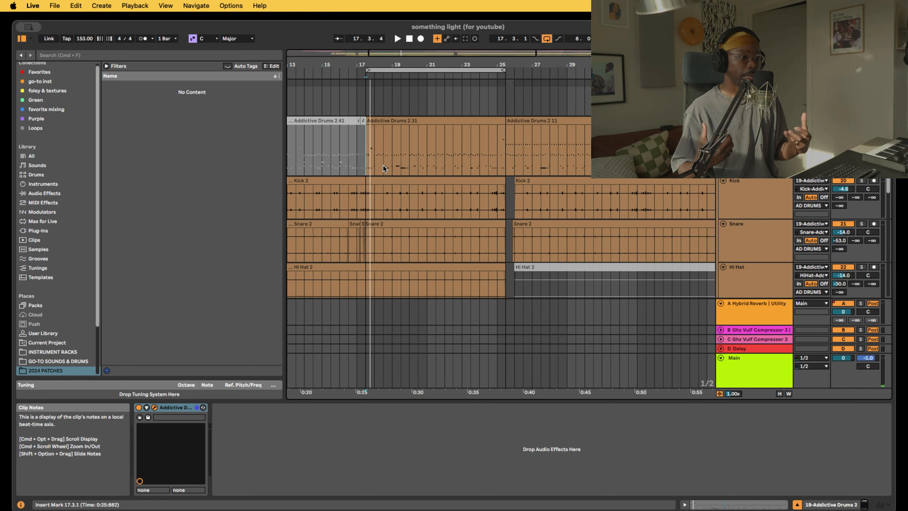
key(space)
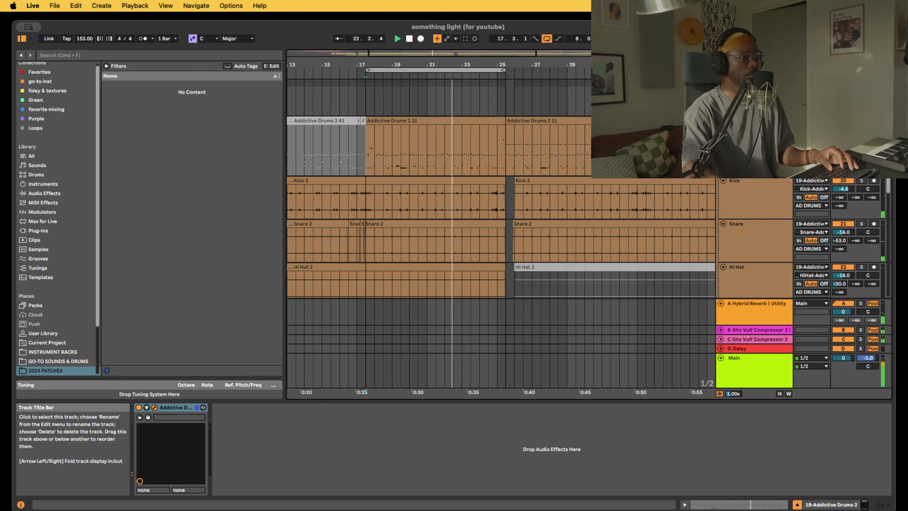
scroll(811, 200, up, 3)
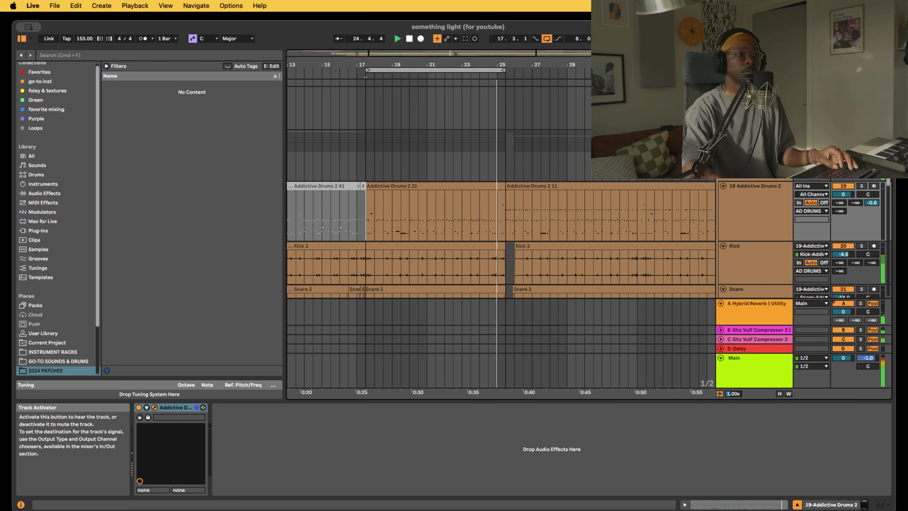
click(861, 135)
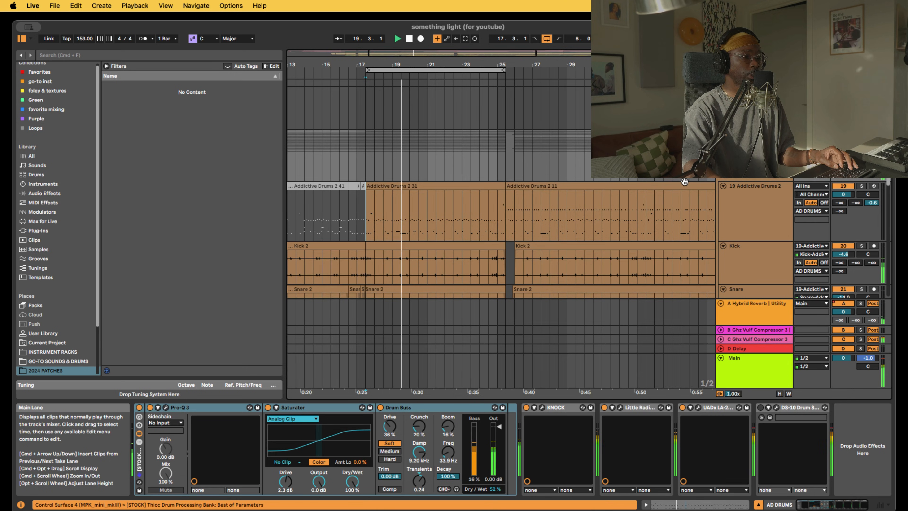
scroll(591, 217, down, 1)
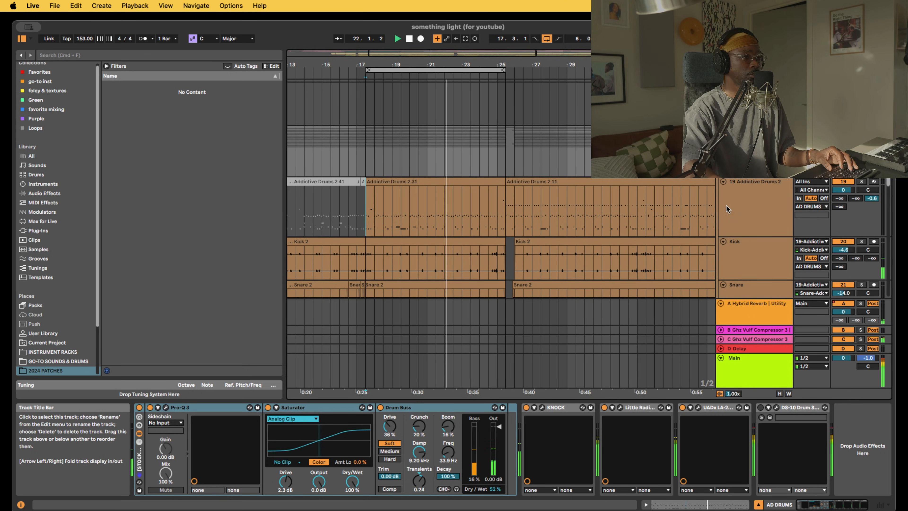
key(space)
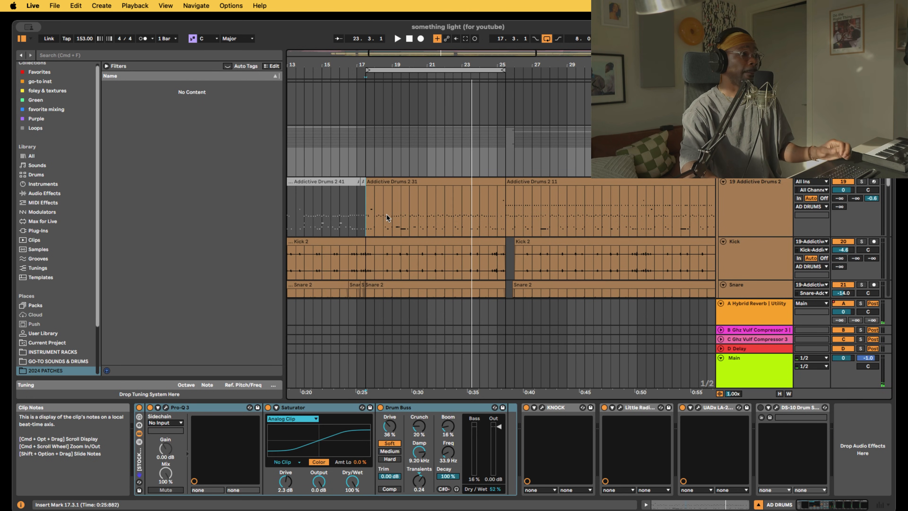
Place the insert marker at 17.3.1 and compare the AD DRUMS group's effects with the Addictive Drums 2 track's instrument
click(367, 219)
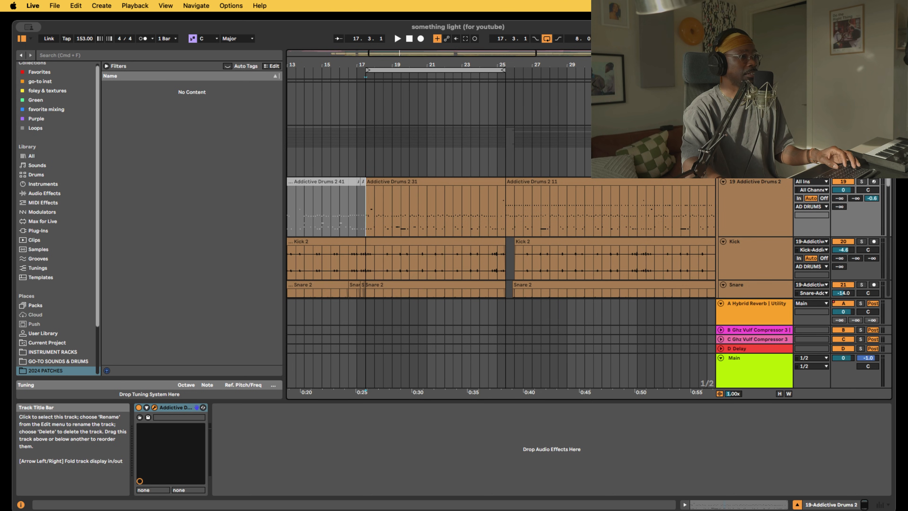
click(742, 183)
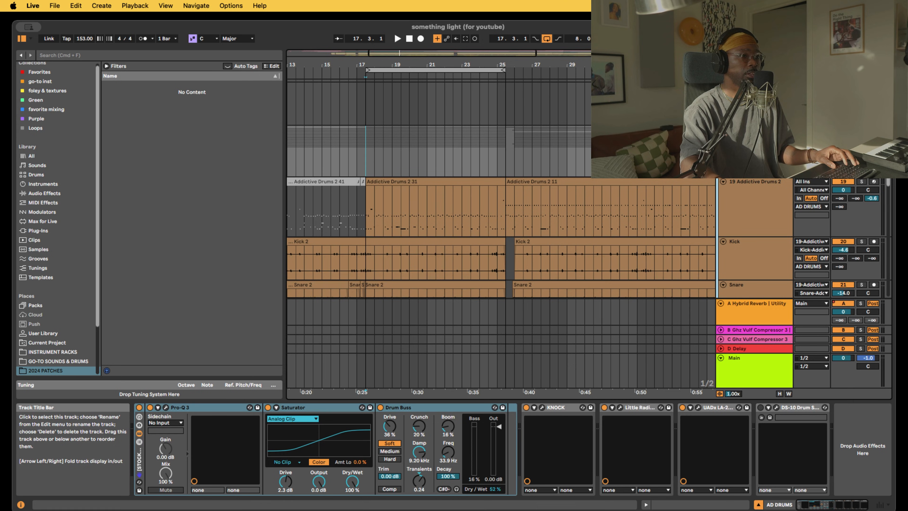
click(721, 130)
click(721, 130)
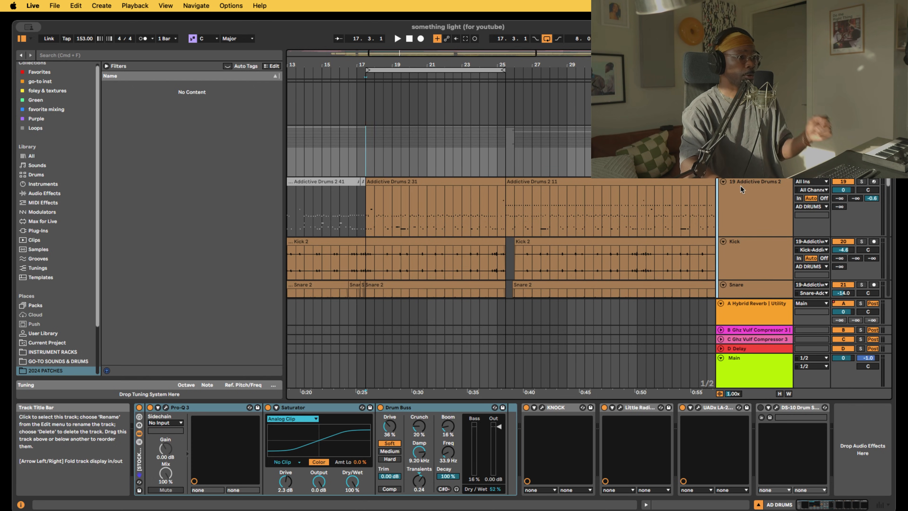
scroll(753, 184, down, 5)
click(754, 123)
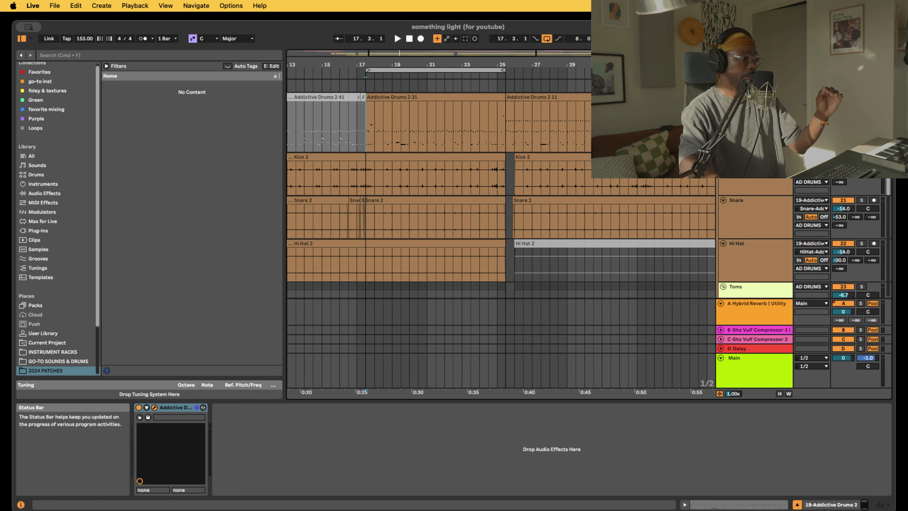
drag(395, 510, 357, 508)
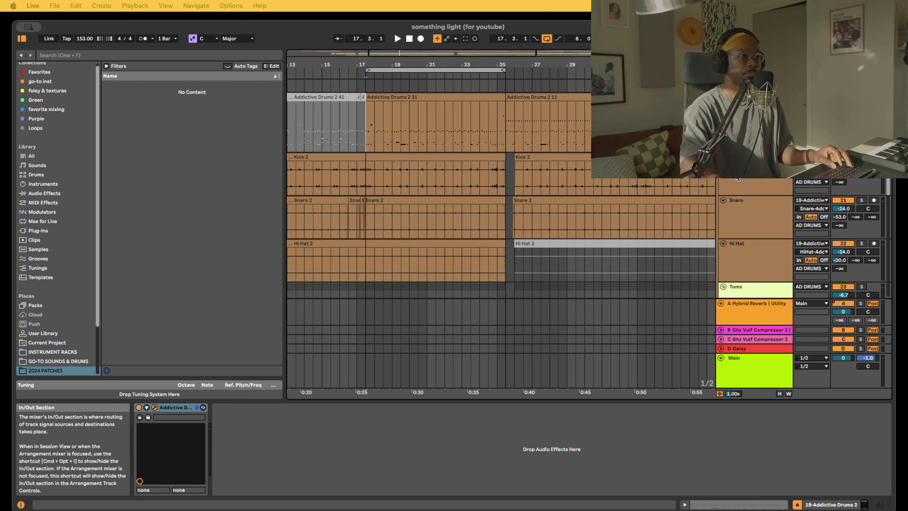
Go through the drum group's Snare, Toms, Flexi, Overhead, Room, Bus and Kick tracks to see how the kit is split
click(743, 221)
scroll(737, 288, down, 4)
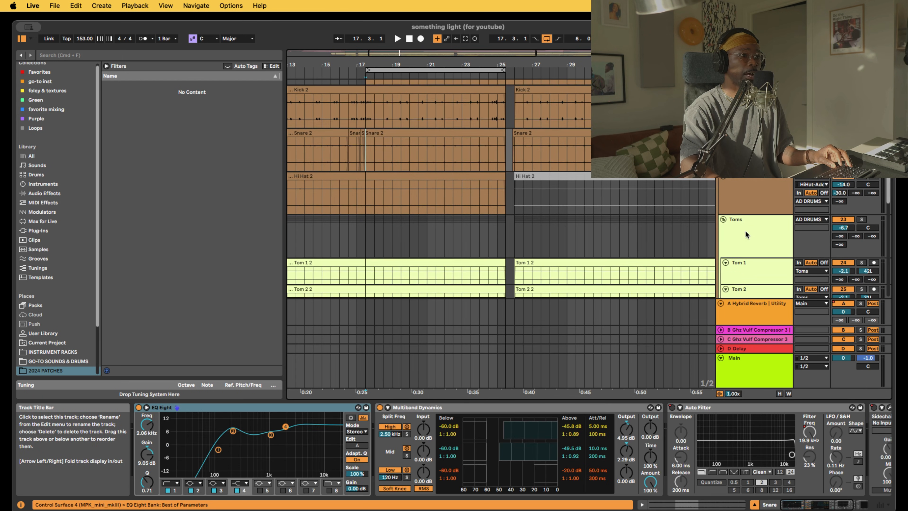
click(746, 235)
scroll(737, 183, down, 5)
scroll(739, 181, down, 4)
click(744, 182)
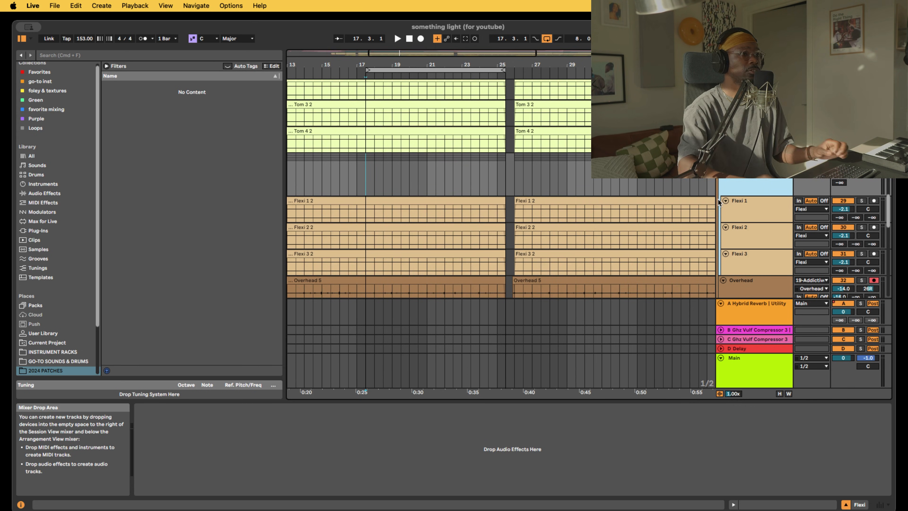
scroll(729, 193, down, 3)
click(745, 182)
click(742, 222)
click(741, 265)
click(772, 215)
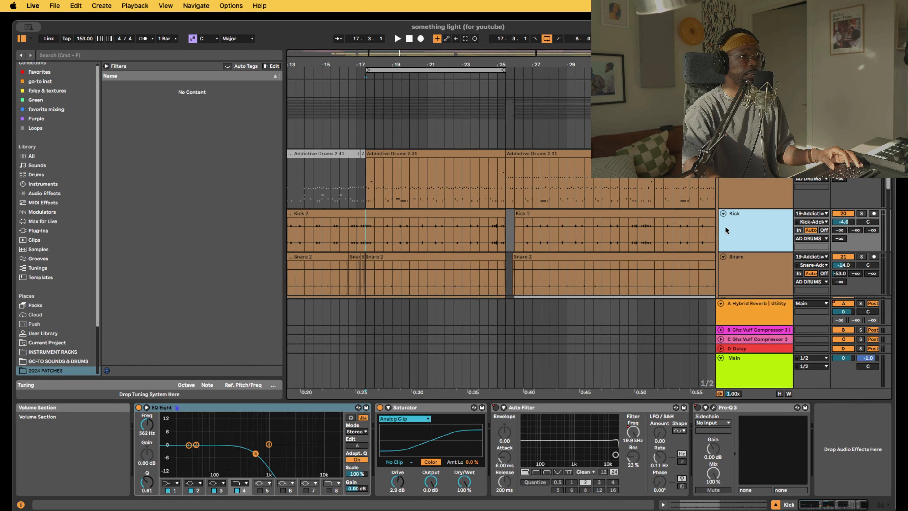
Inspect the Saturator, Drum Buss and KNOCK effects in the AD DRUMS group's device chain
click(525, 203)
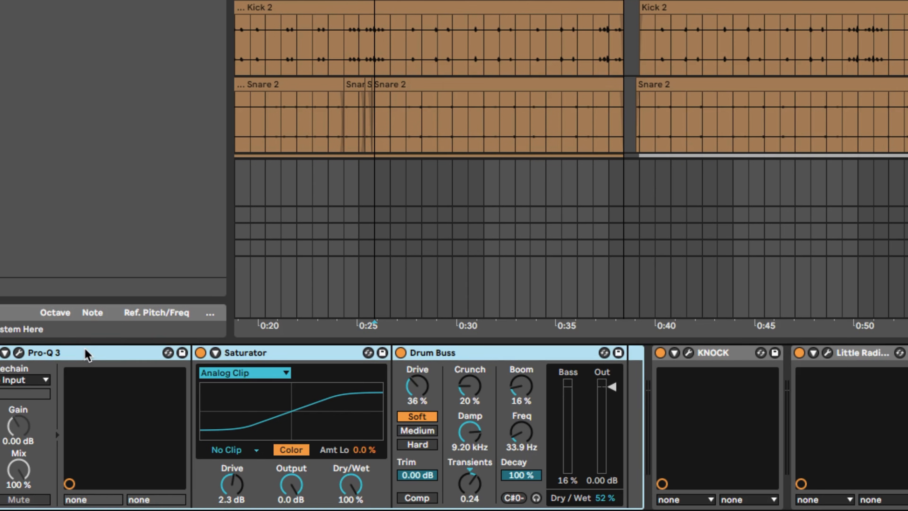
click(328, 409)
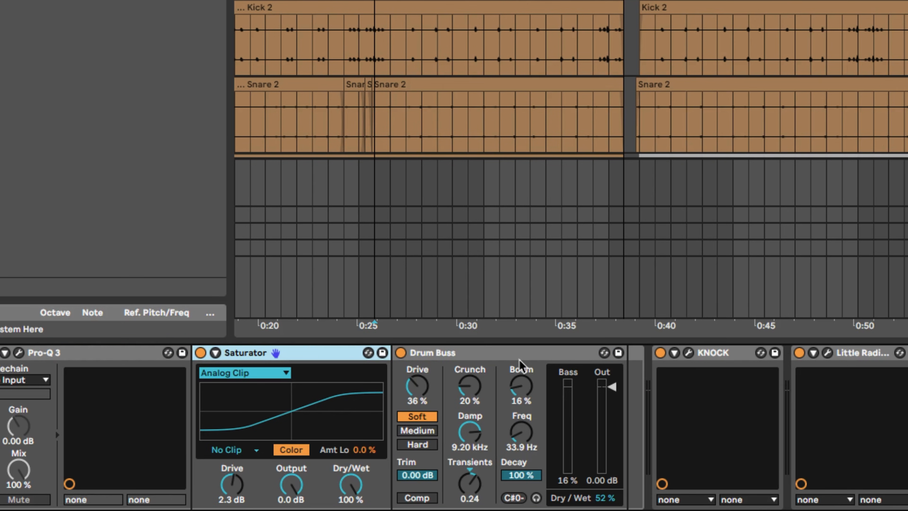
click(527, 353)
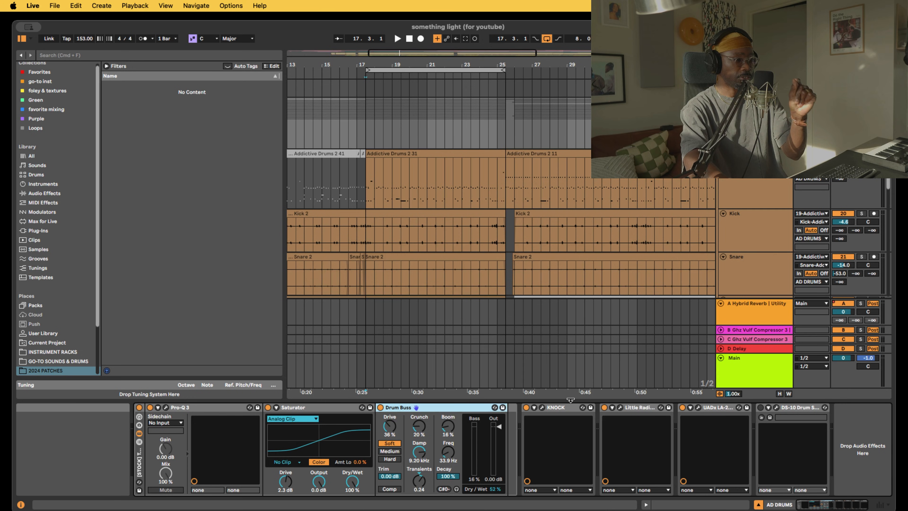
click(550, 408)
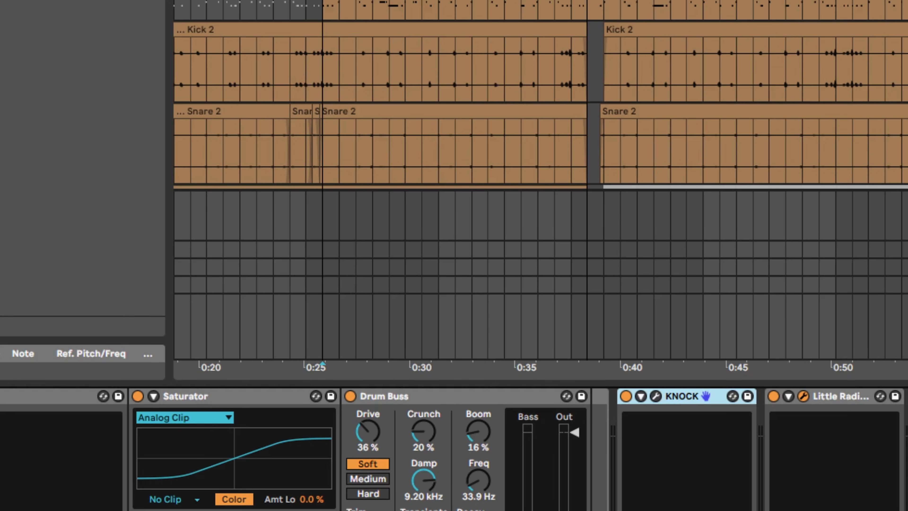
View the Little Radiator and UADx LA-2A plug-ins, including the LA-2A preset list, and close their windows
drag(367, 178, 355, 163)
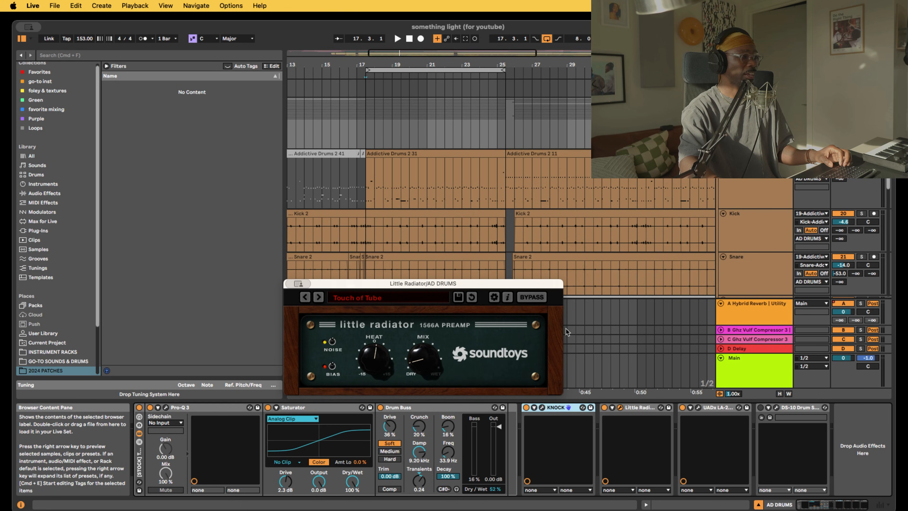
click(698, 408)
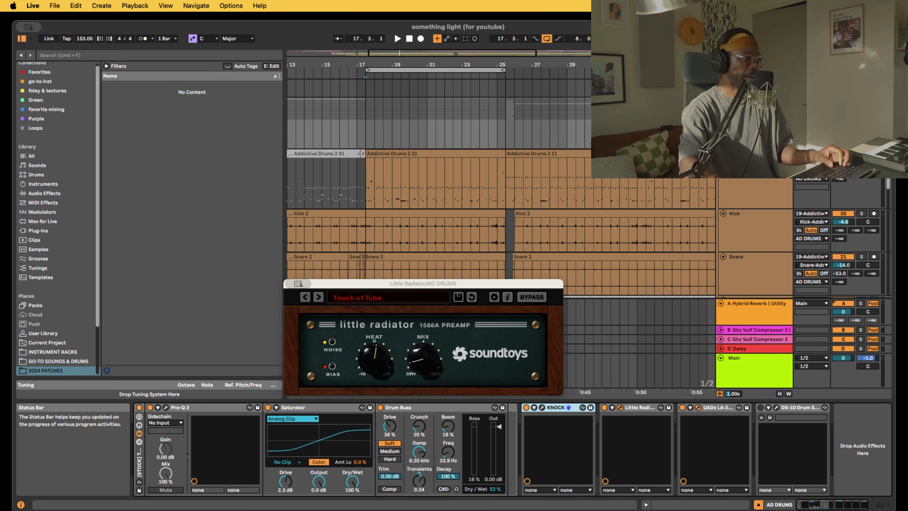
drag(466, 456, 573, 158)
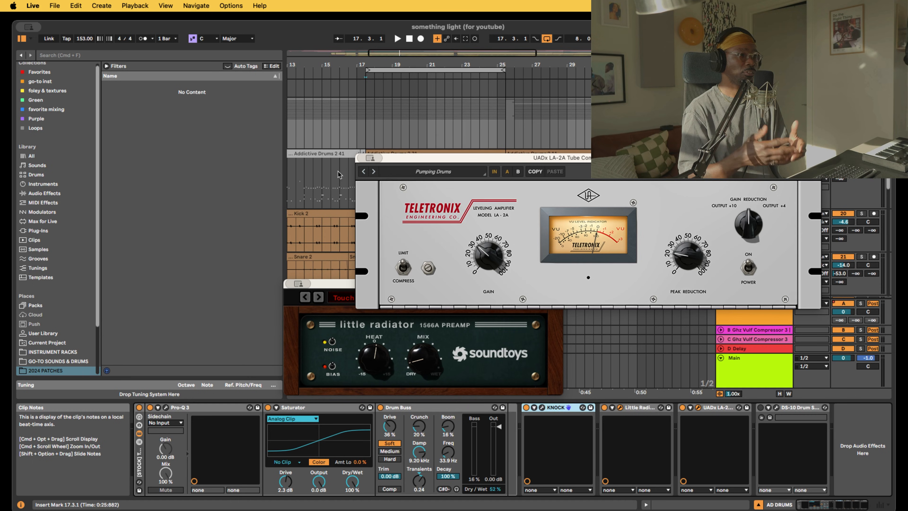
click(409, 172)
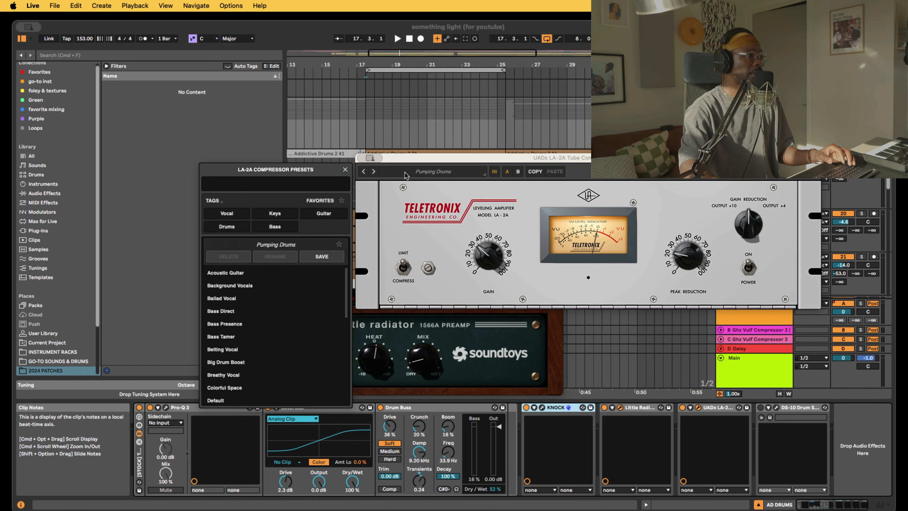
click(376, 166)
key(super+w)
Examine the effects on the Kick, Snare, Hi Hat and Overhead tracks, and return to the Addictive Drums 2 track at 17.3.1
click(742, 216)
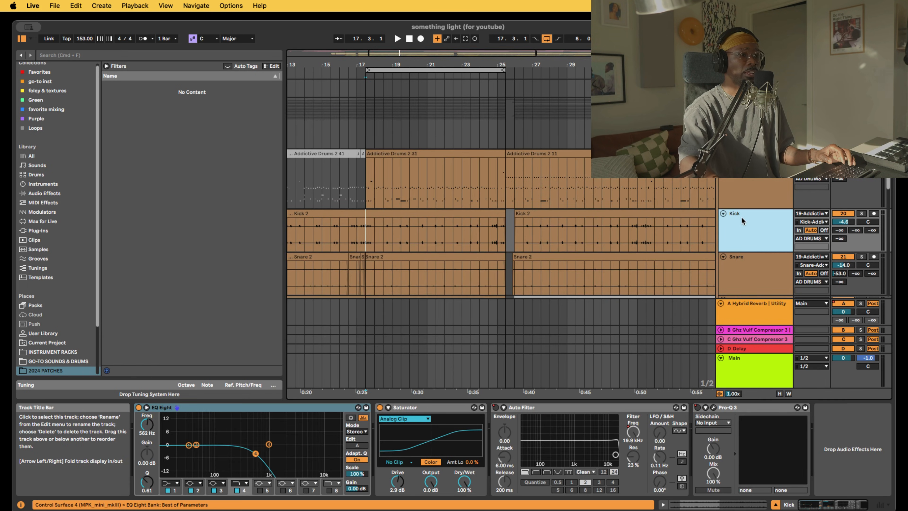
scroll(729, 242, down, 2)
click(747, 240)
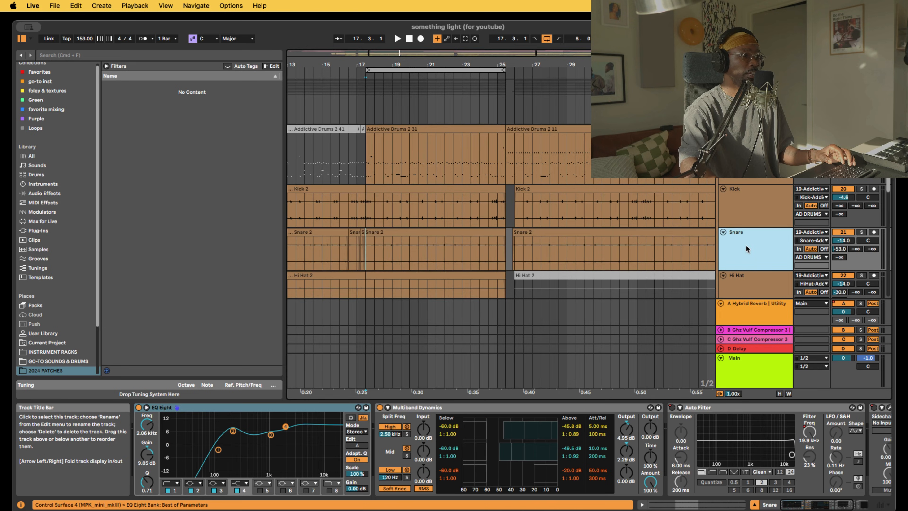
click(742, 289)
scroll(767, 214, down, 3)
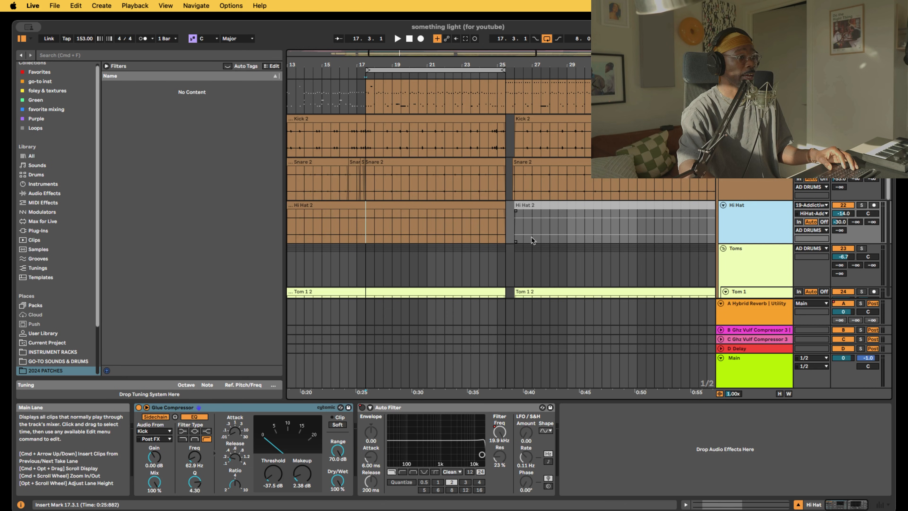
scroll(511, 241, down, 8)
scroll(608, 219, down, 2)
click(757, 182)
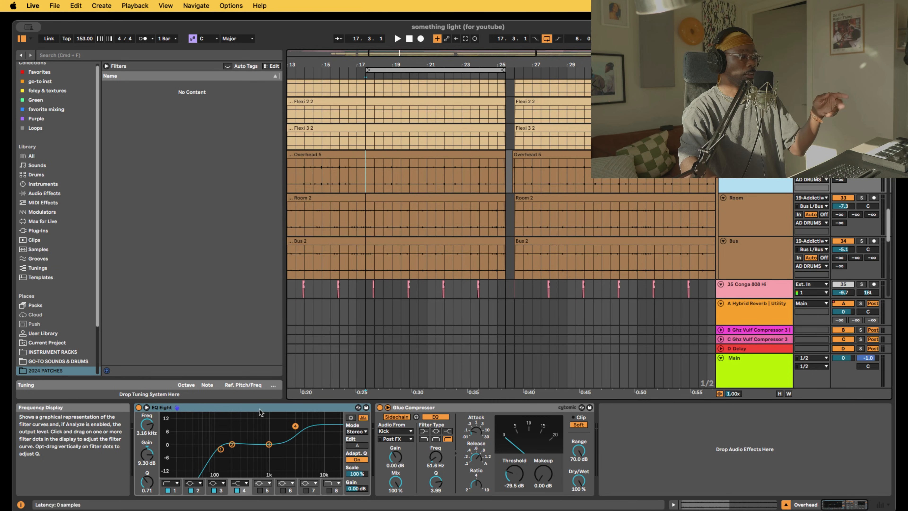
scroll(393, 214, up, 5)
click(365, 179)
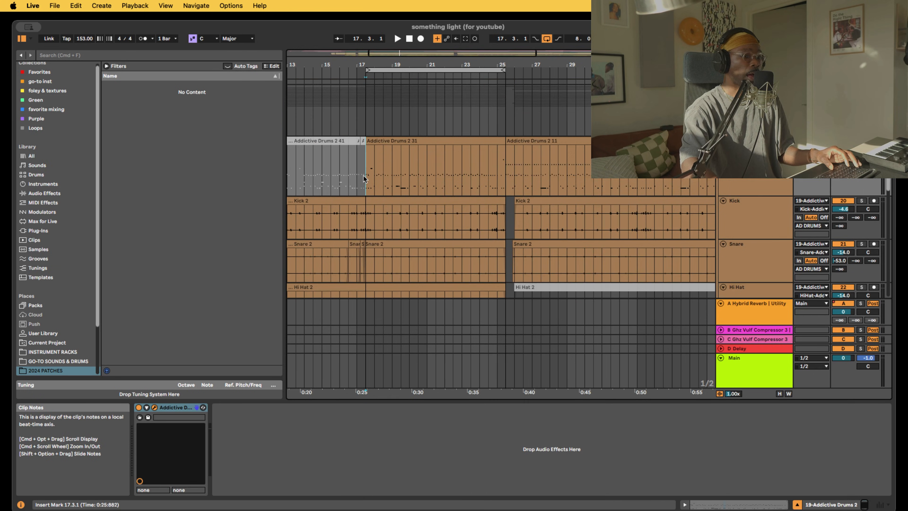
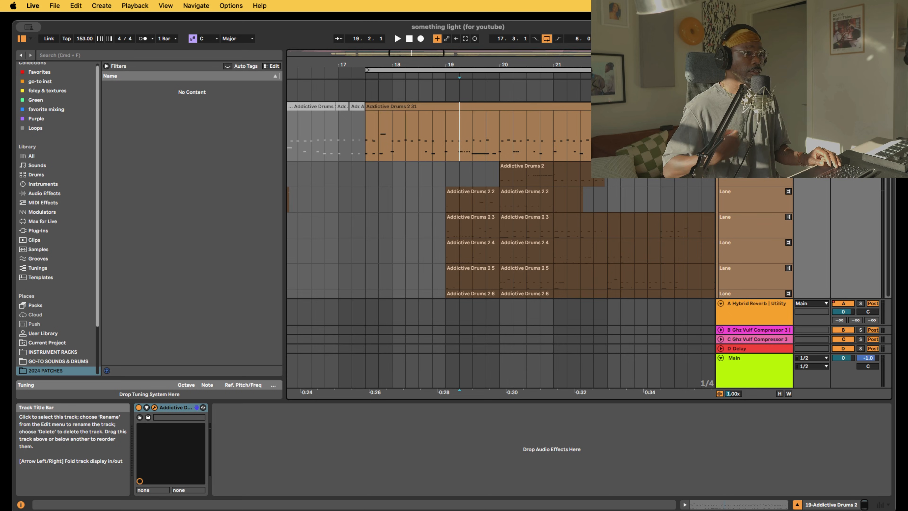
Look through the Addictive Drums 2 track's take lanes and hide them
scroll(568, 134, down, 10)
scroll(569, 133, up, 10)
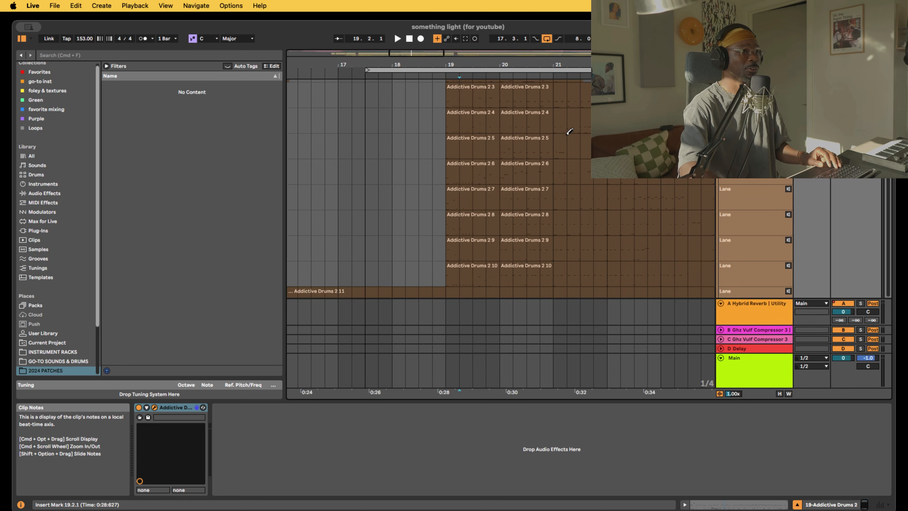
scroll(568, 139, up, 2)
key(super+alt+u)
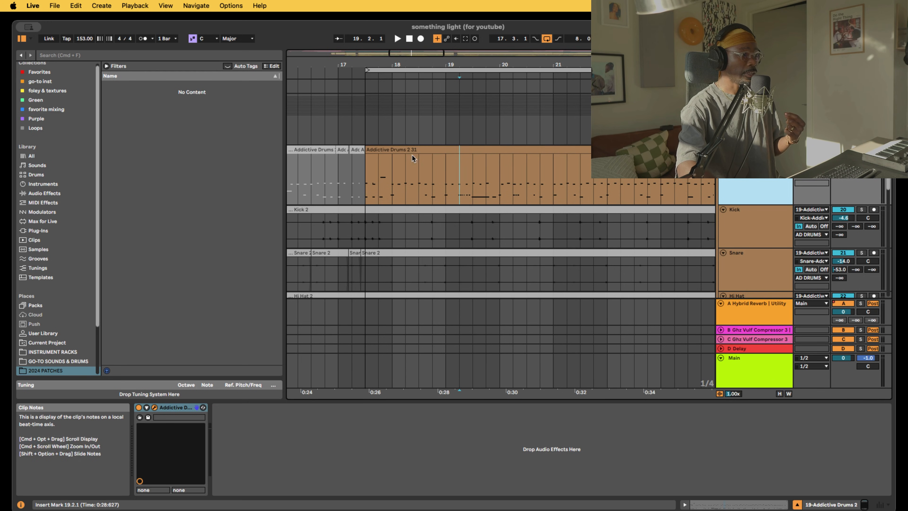
Open the Addictive Drums 2 31 clip in the note editor, focused on the D1 note roll just before bar 3
double_click(459, 153)
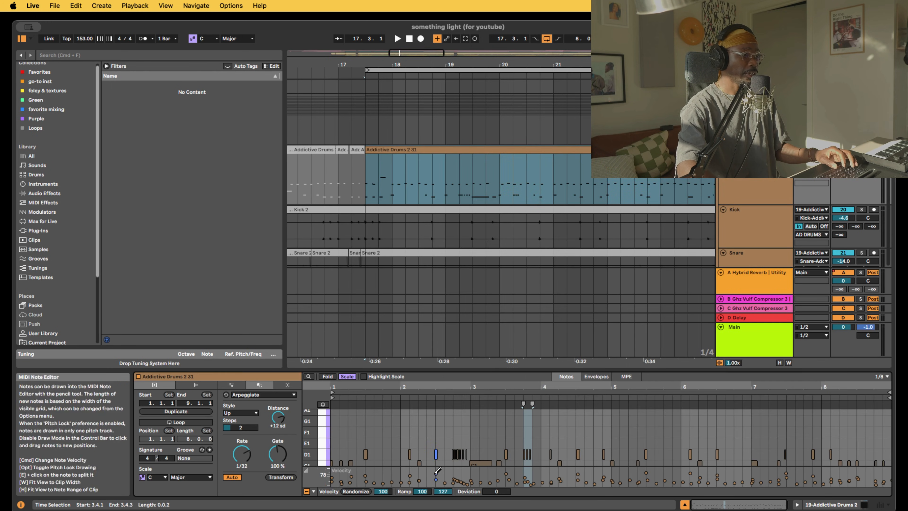
scroll(445, 454, up, 5)
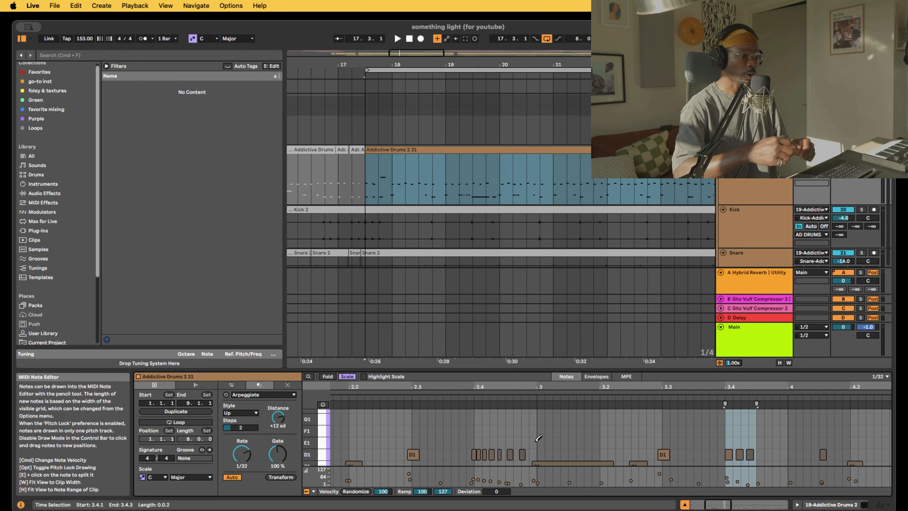
click(403, 398)
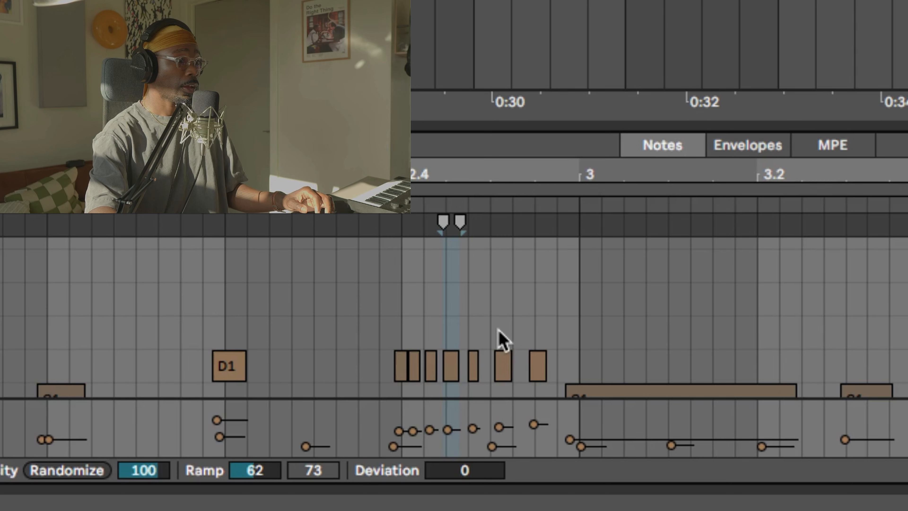
Reshape the velocities of the D1 note roll just before bar 3 into a descending ramp starting at 114
mouse_move(430, 429)
mouse_down()
mouse_move(448, 443)
mouse_move(499, 430)
mouse_move(498, 452)
mouse_up()
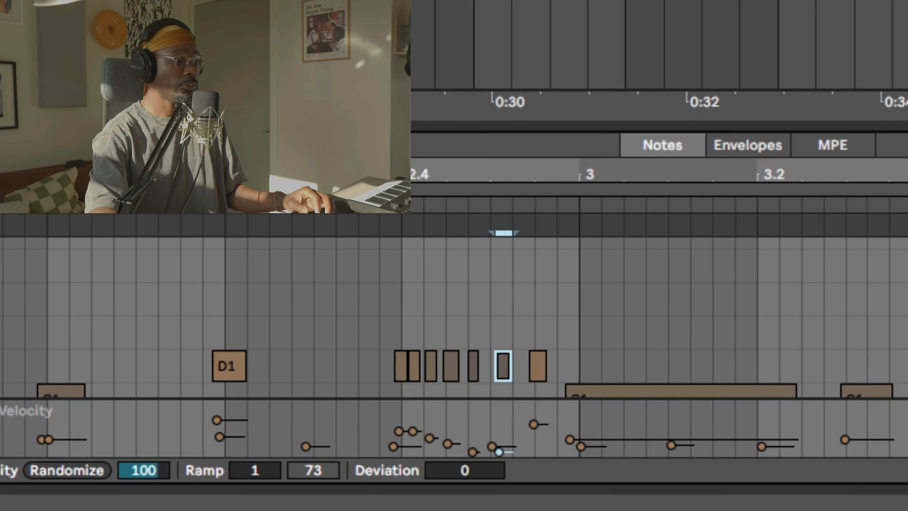
drag(539, 312, 403, 364)
drag(250, 478, 250, 461)
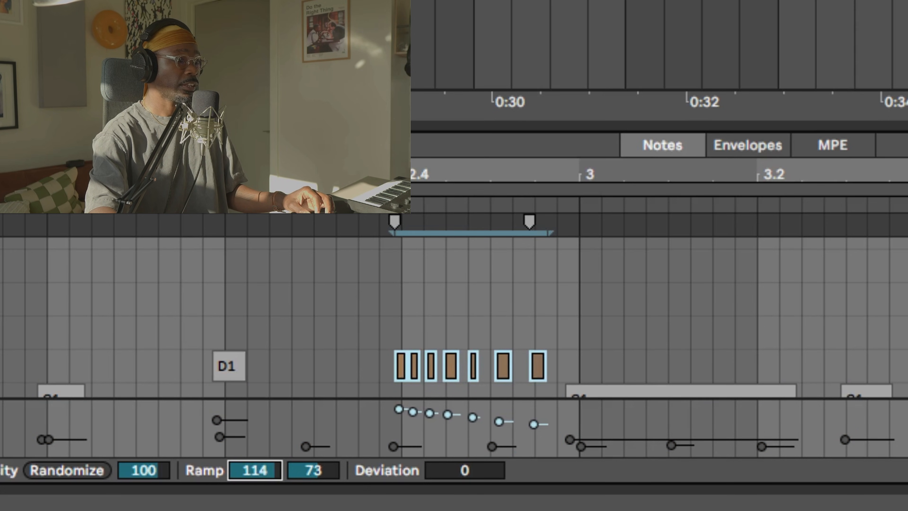
Ramp the D1 roll's velocities just before bar 3 from 62 to 9, and the three D1 notes at 3.4 from 57 to 1
drag(304, 475, 304, 508)
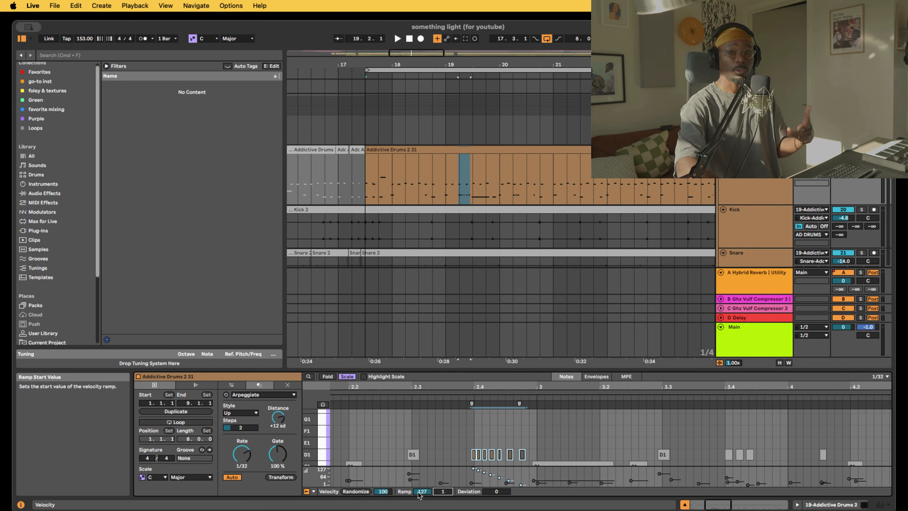
drag(418, 495, 426, 494)
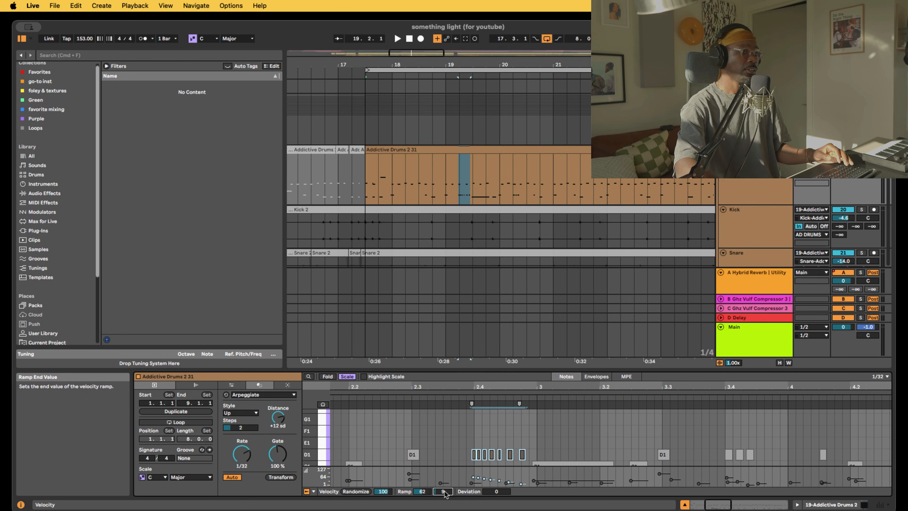
key(super+a)
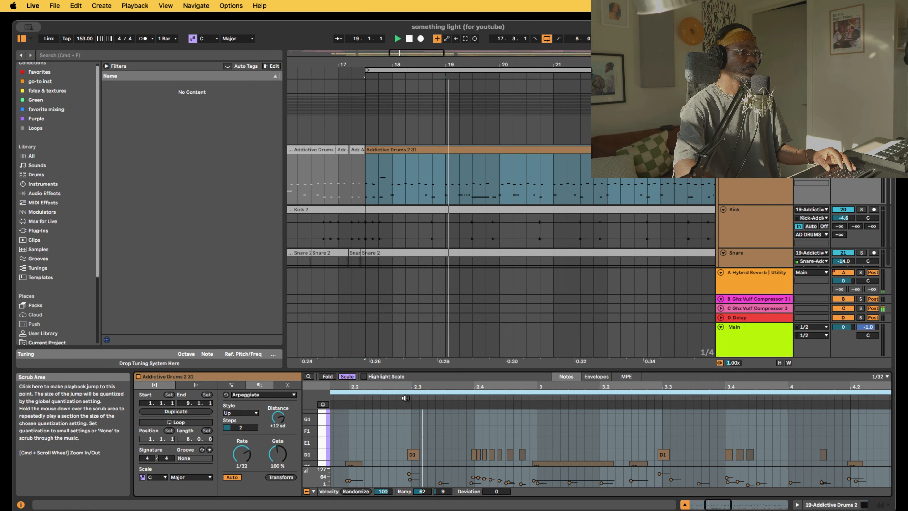
key(space)
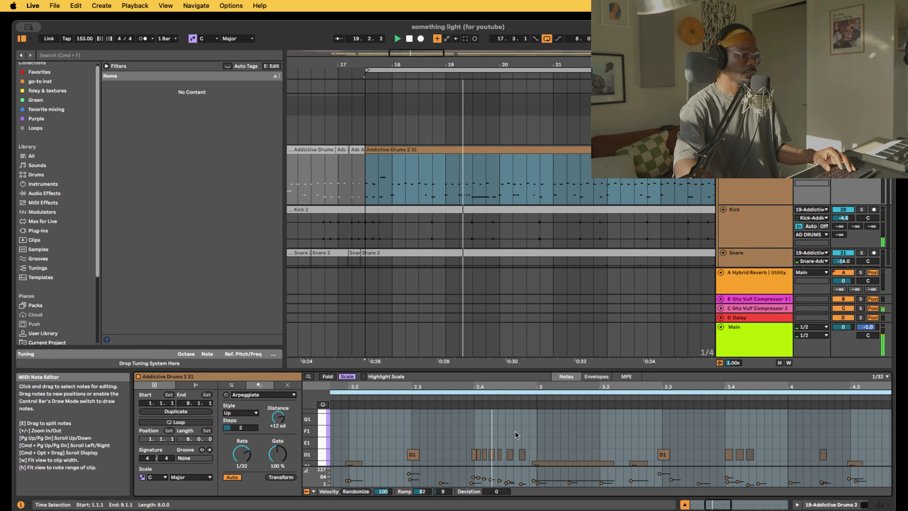
drag(514, 434, 462, 465)
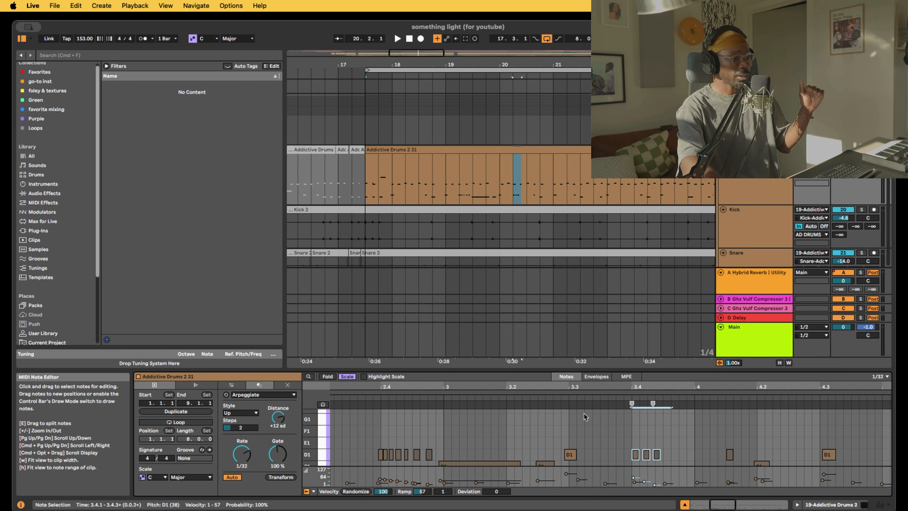
Close the Little Radiator window, view the AD DRUMS effects, and return to the Addictive Drums 2 track at 17.3.1
key(w)
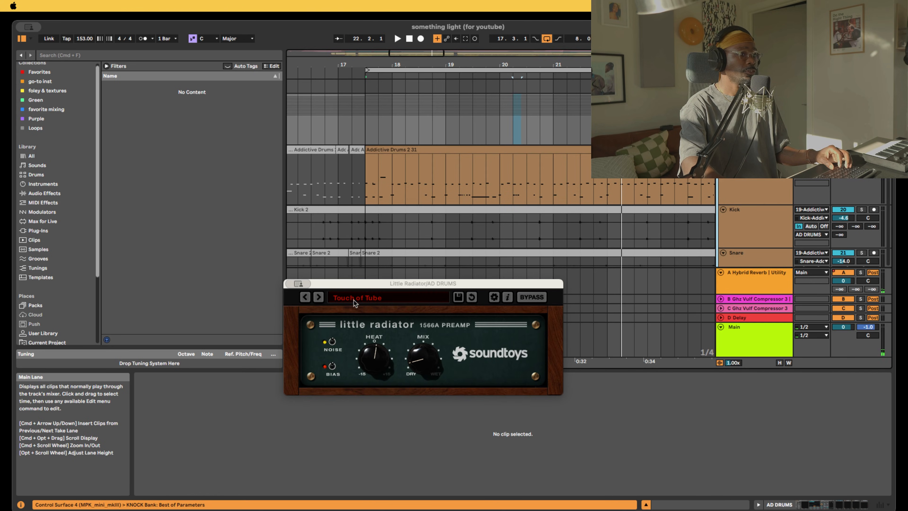
key(super+w)
key(shift+Tab)
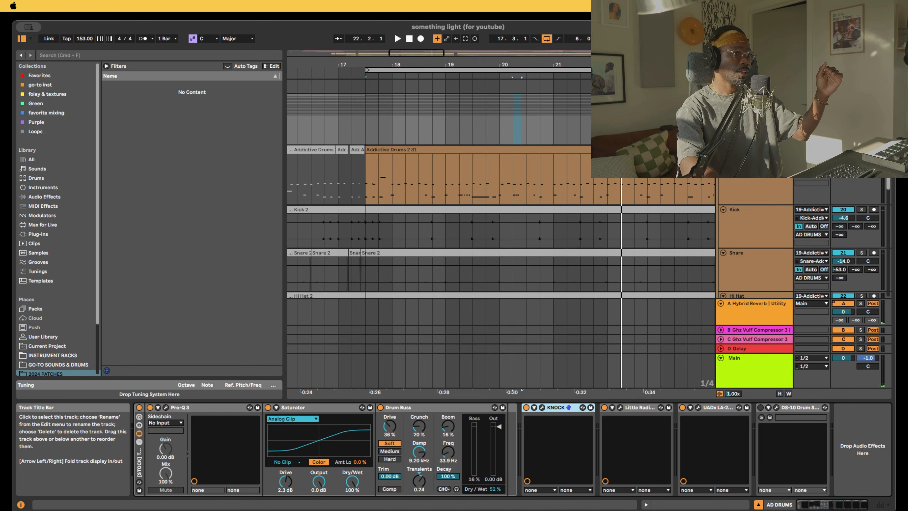
click(754, 120)
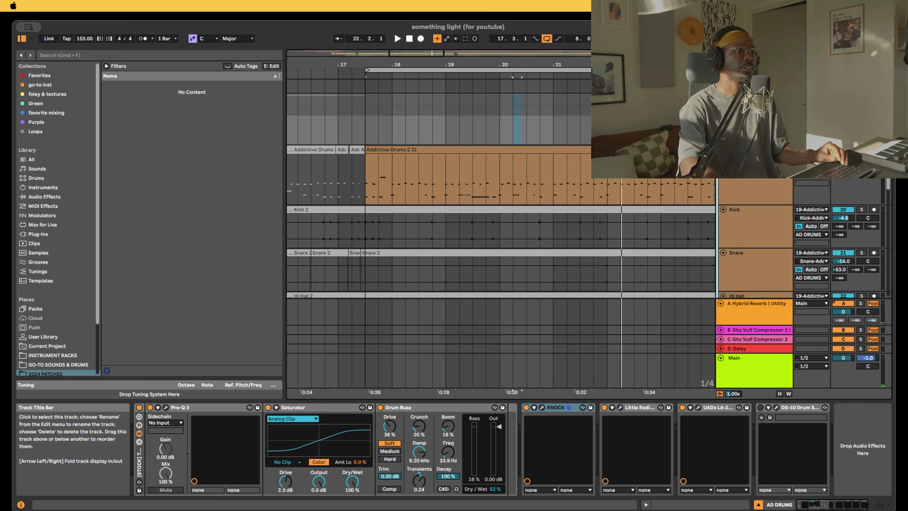
click(768, 177)
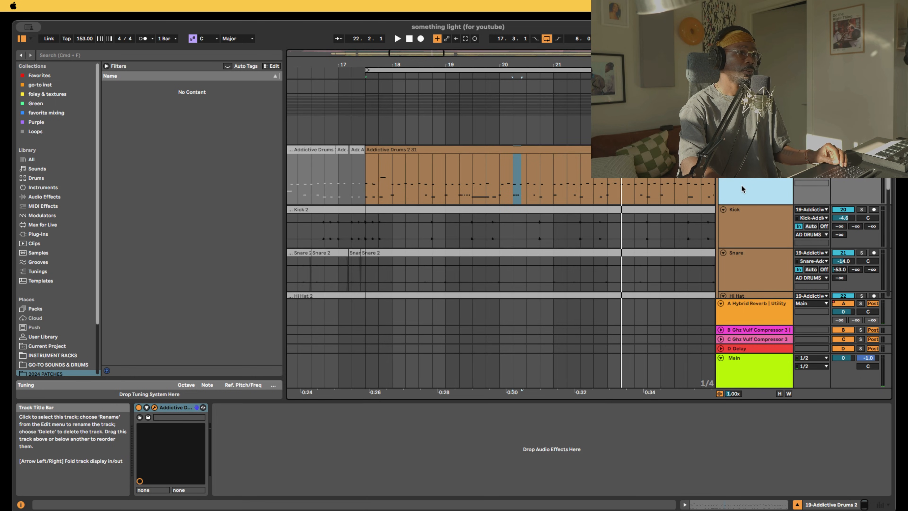
click(366, 180)
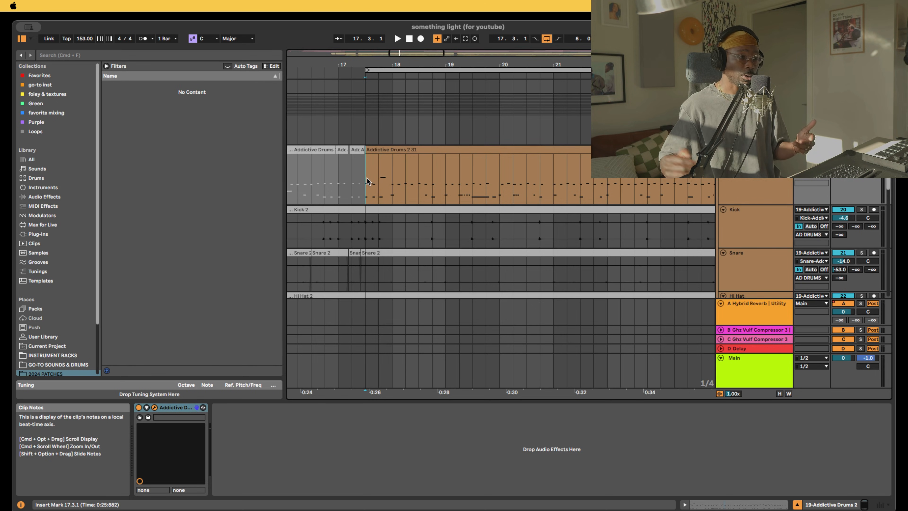
Select all tracks from Kick through Bus in the drum group
scroll(381, 168, down, 5)
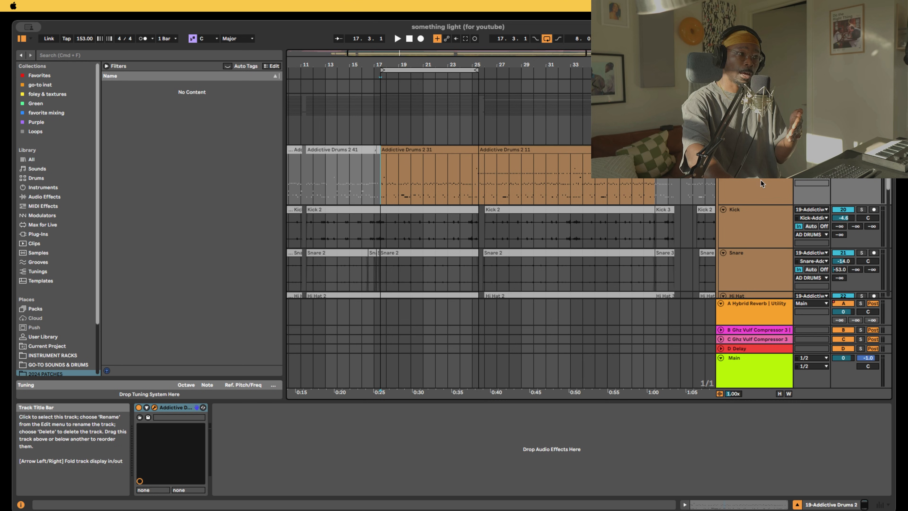
scroll(772, 185, down, 2)
click(772, 185)
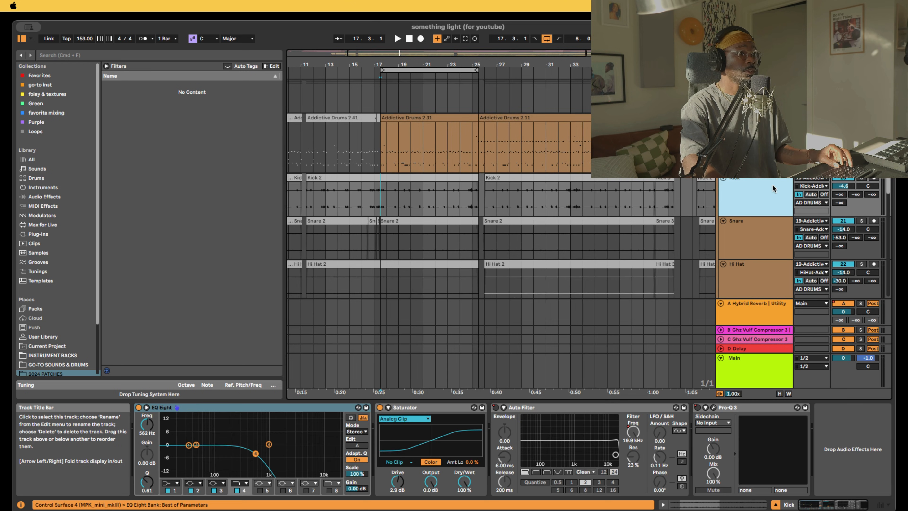
scroll(774, 190, down, 8)
scroll(773, 189, down, 10)
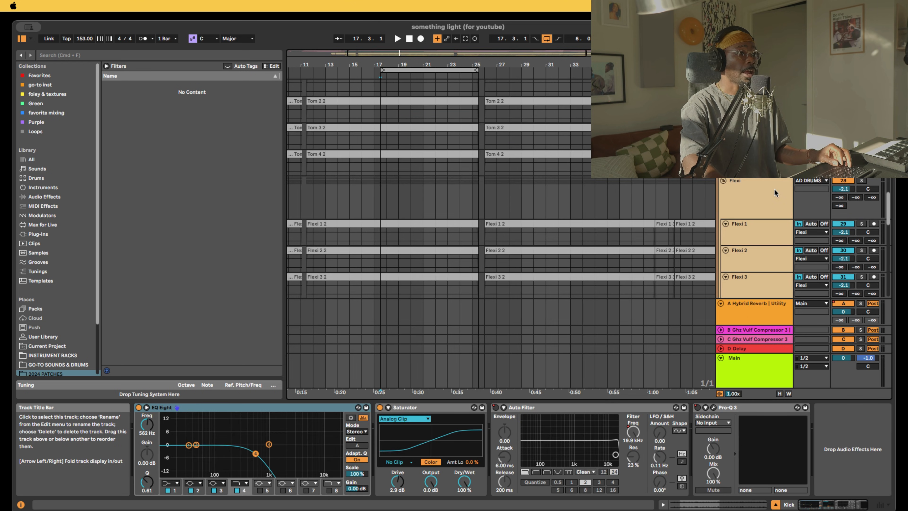
shift+click(773, 195)
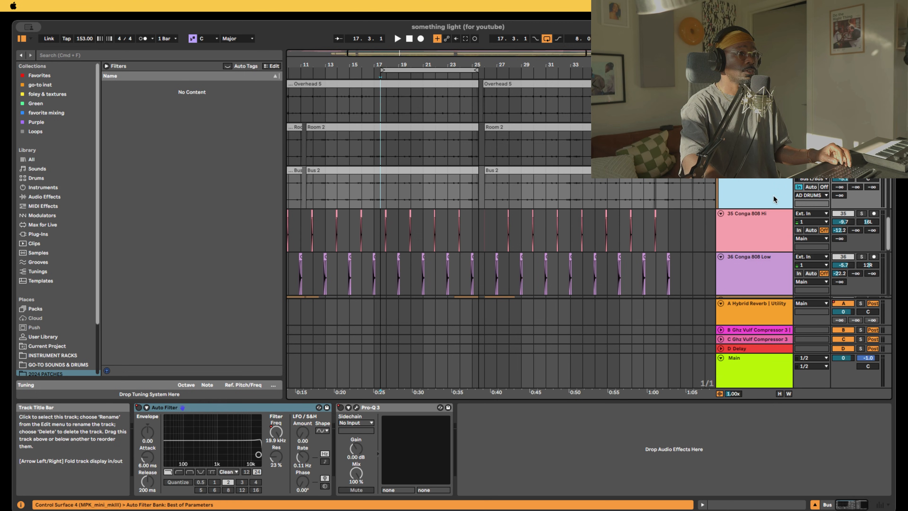
Switch the selected drum tracks' monitoring to Auto and back to In, arm them, and start recording from 17.3.1
scroll(773, 196, up, 15)
scroll(773, 195, up, 1)
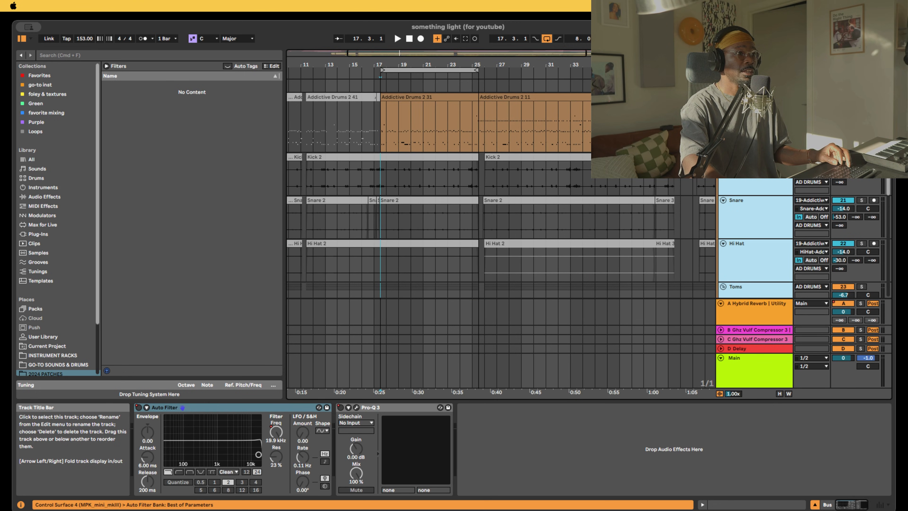
click(807, 175)
shift+click(779, 175)
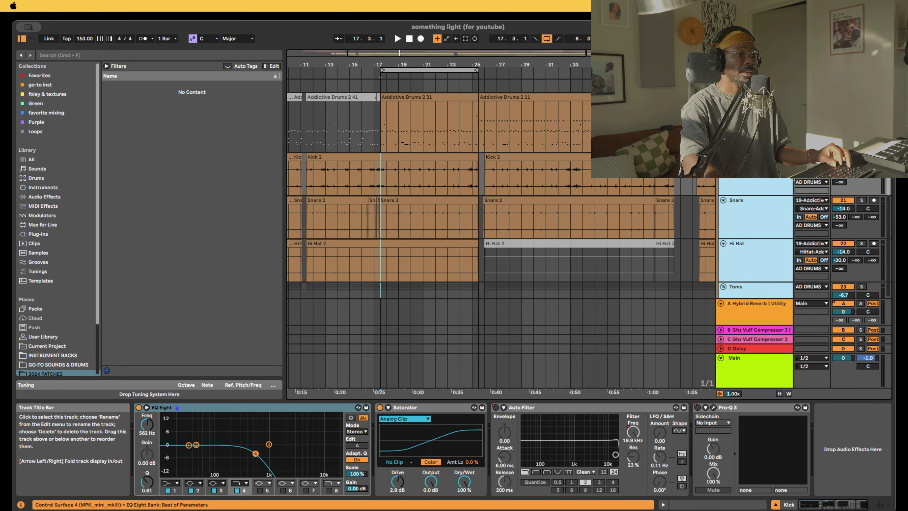
click(799, 174)
scroll(800, 175, up, 3)
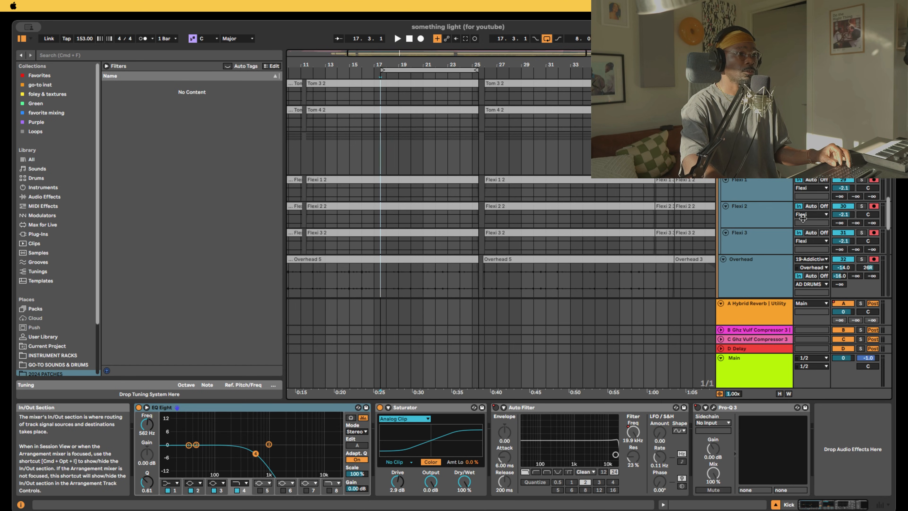
scroll(751, 215, down, 5)
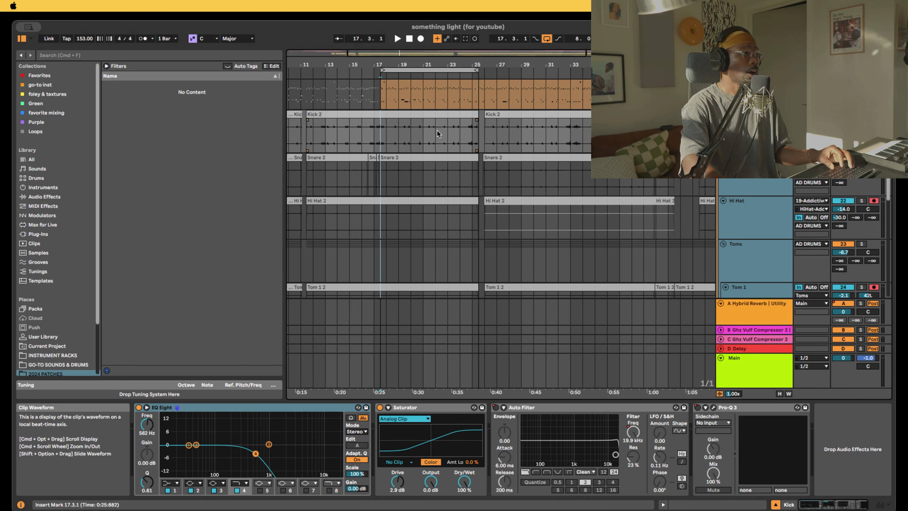
click(420, 39)
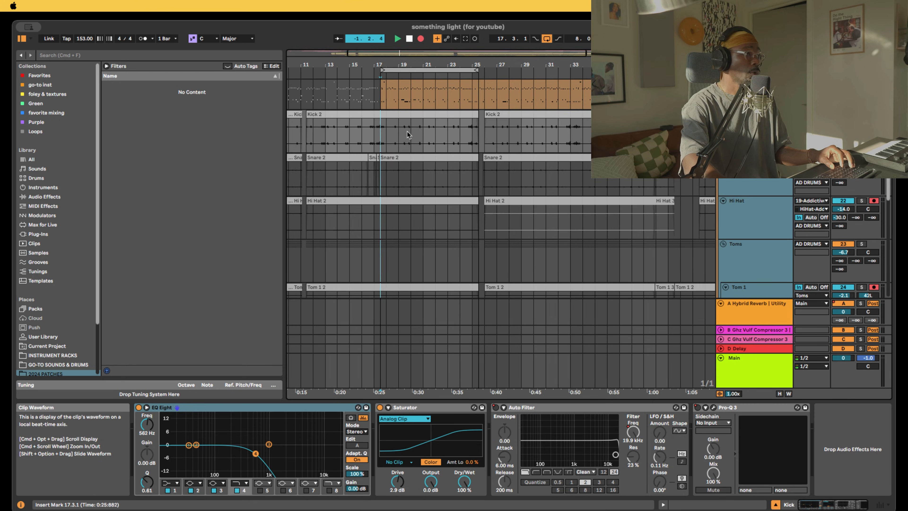
Open the Addictive Drums 2 plug-in and route its Kick channel to Separate Out (Post Fader)
scroll(397, 134, up, 6)
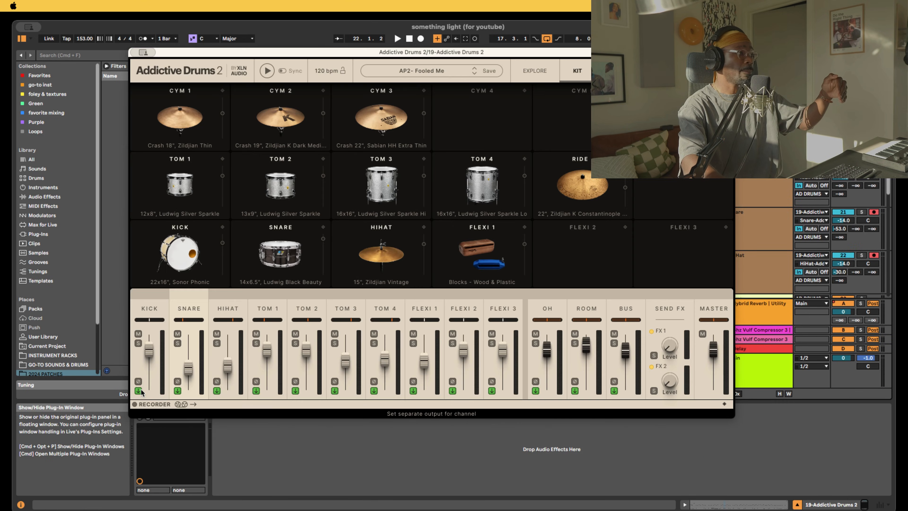
click(139, 390)
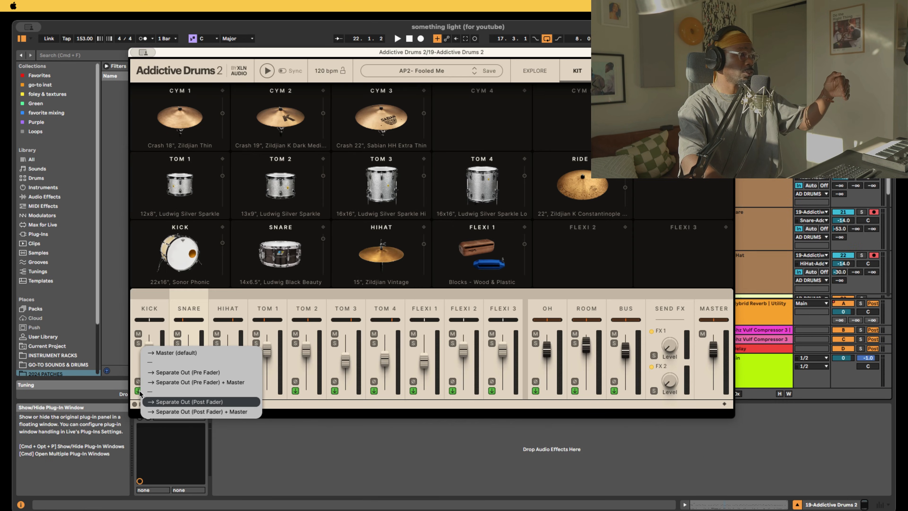
click(148, 401)
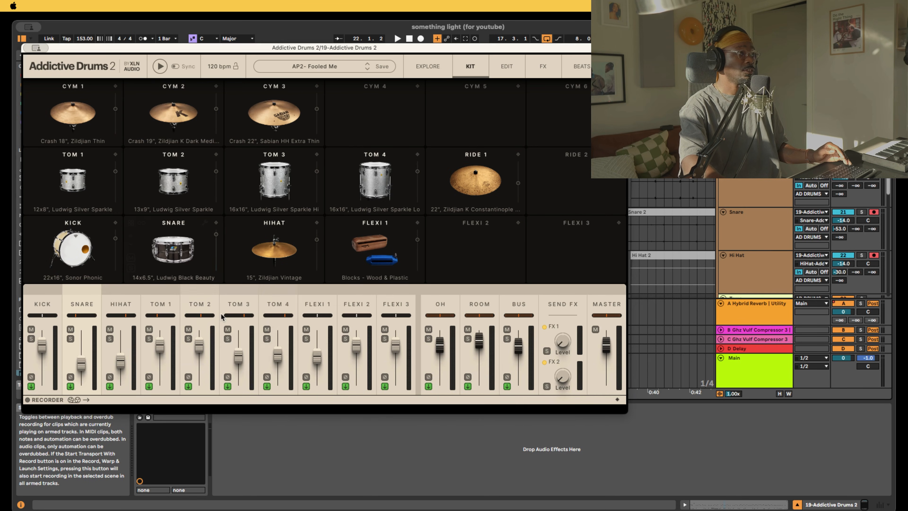
Insert a new audio track directly below the Addictive Drums 2 track
click(752, 190)
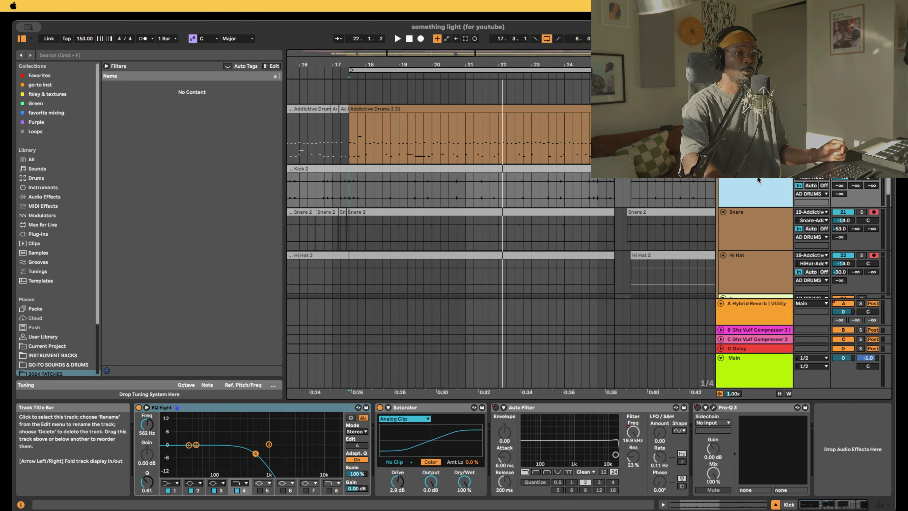
click(753, 143)
key(super+t)
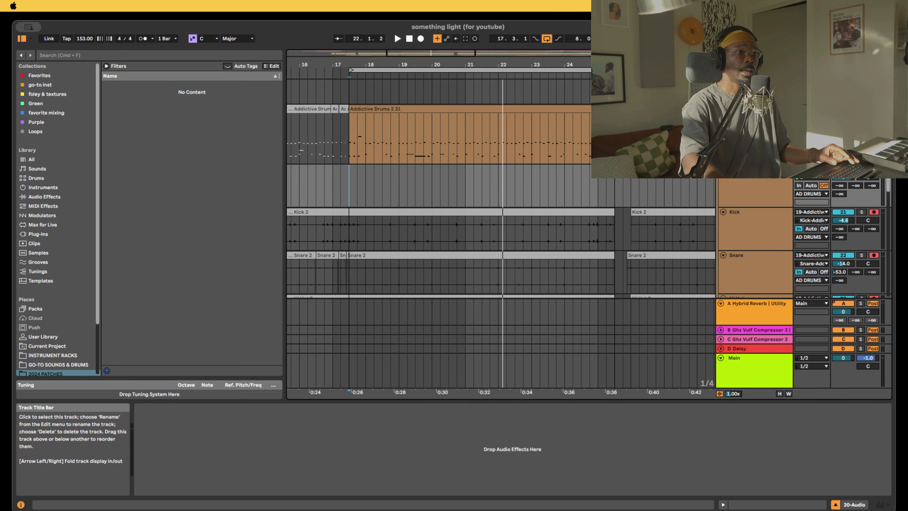
Set the new audio track's input to 19-Addictive Drums 2, go through its output channels, and delete the track
click(811, 169)
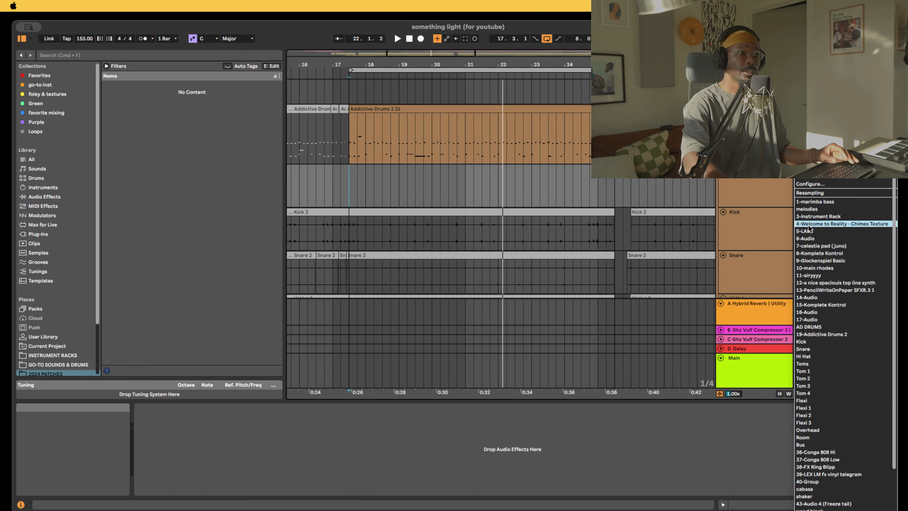
click(838, 338)
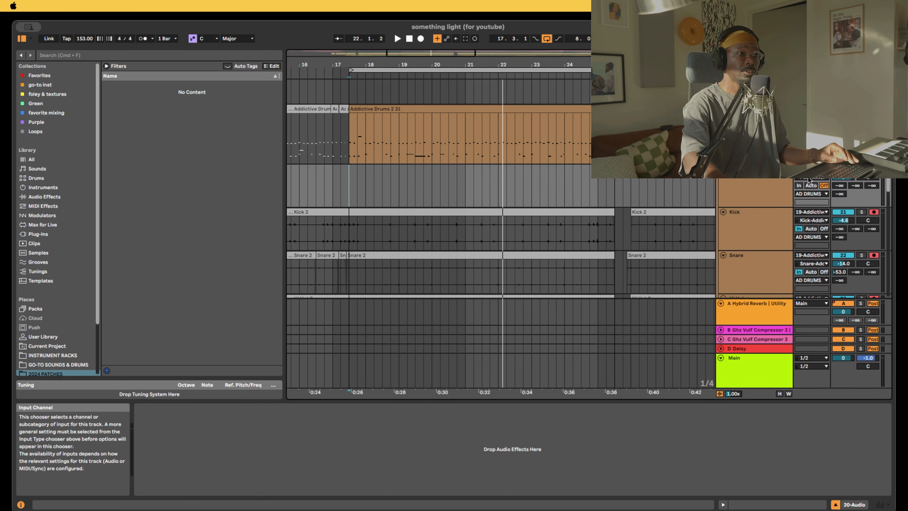
click(809, 179)
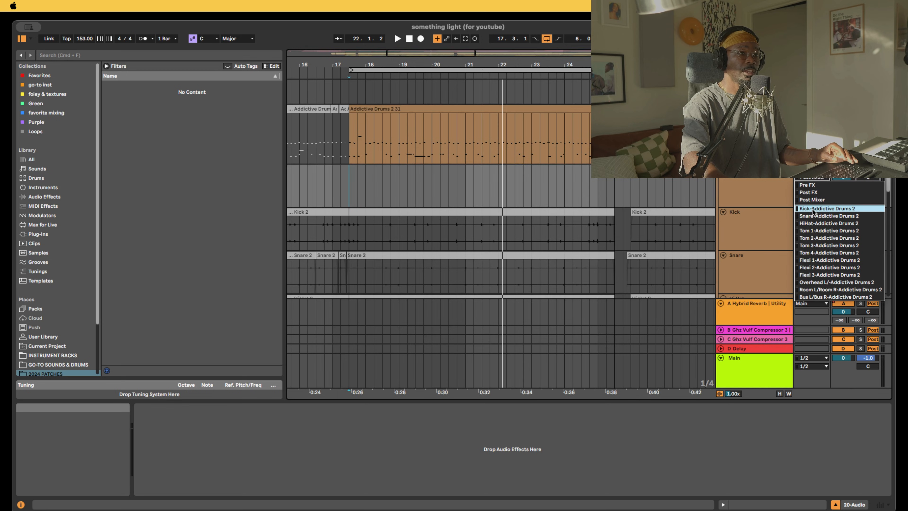
click(823, 269)
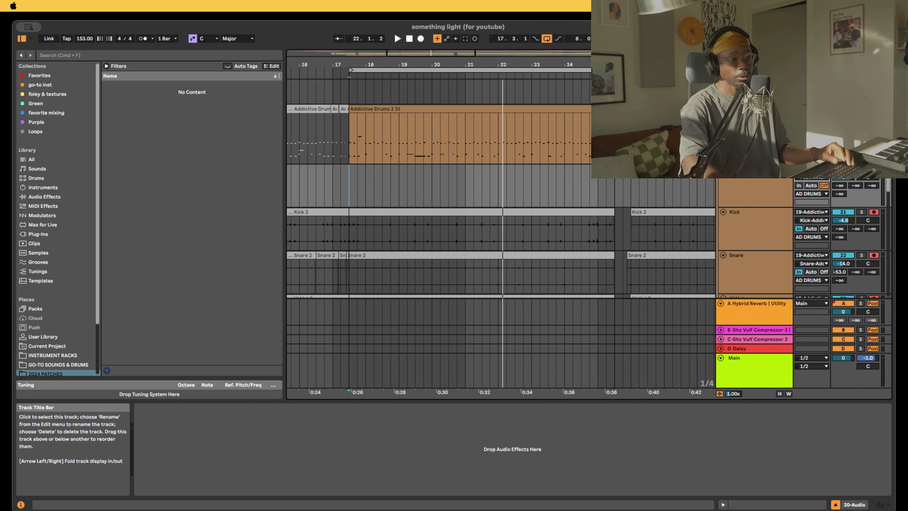
key(Delete)
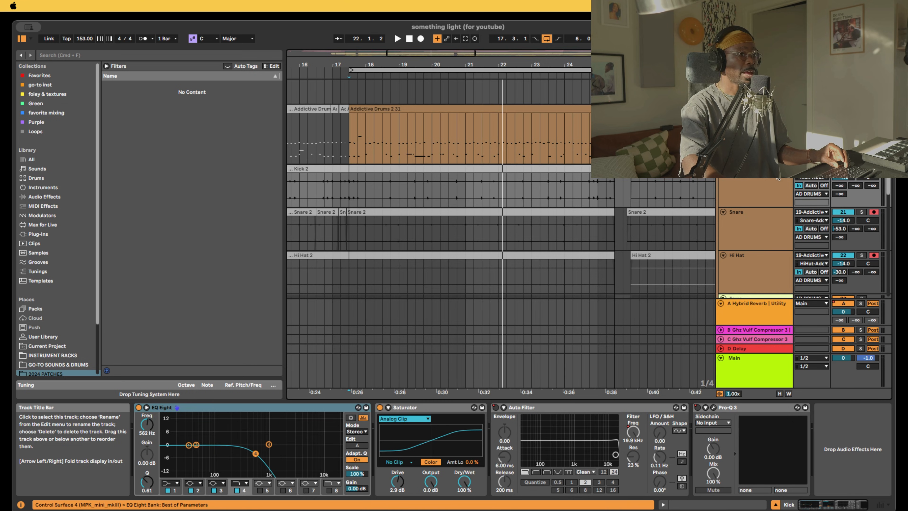
Look over the drum tracks down to Bus, and set band 4 of the Kick's EQ Eight to 587 Hz with Q 0.63
scroll(763, 233, down, 10)
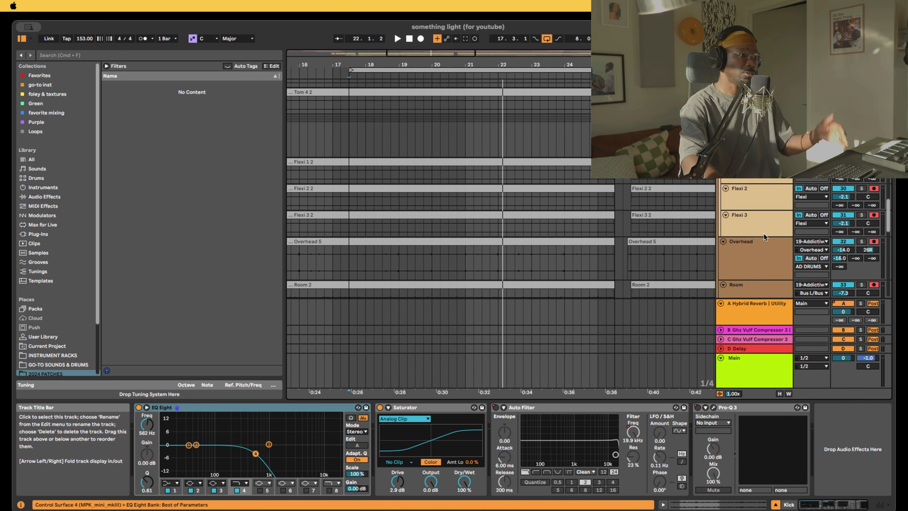
scroll(764, 236, down, 2)
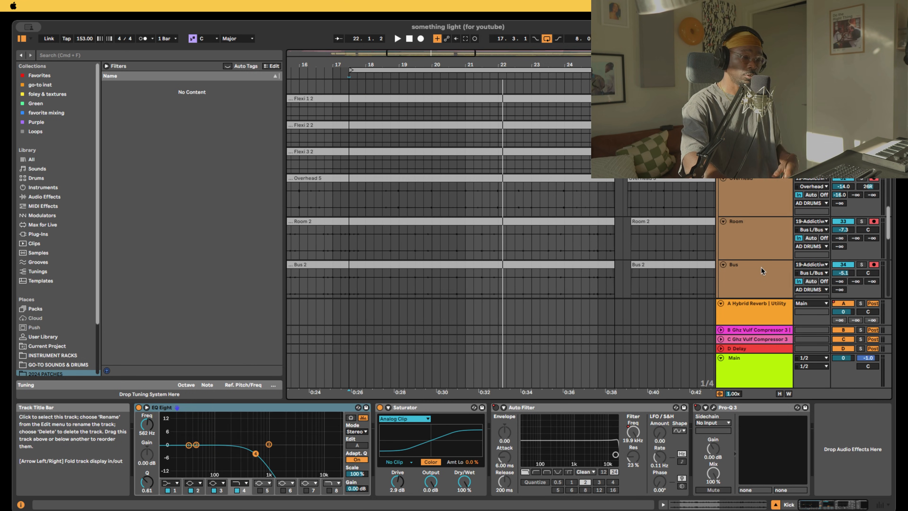
click(761, 268)
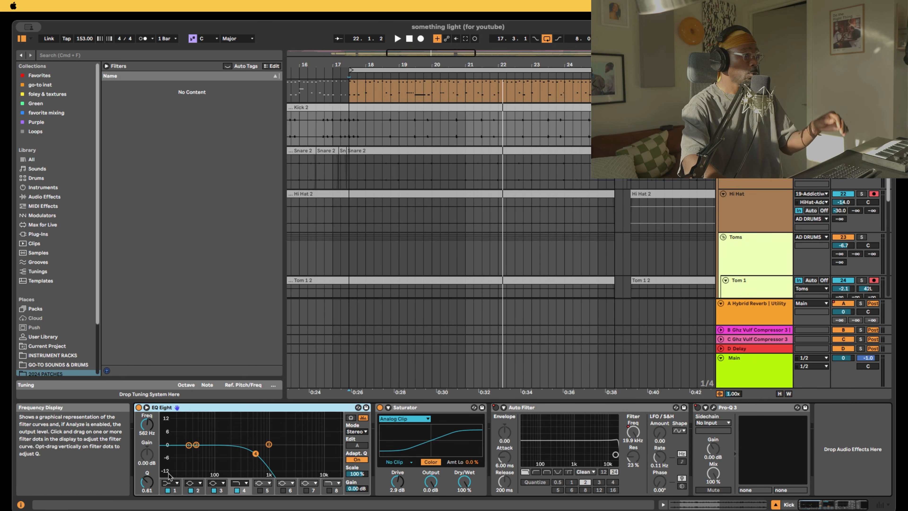
key(space)
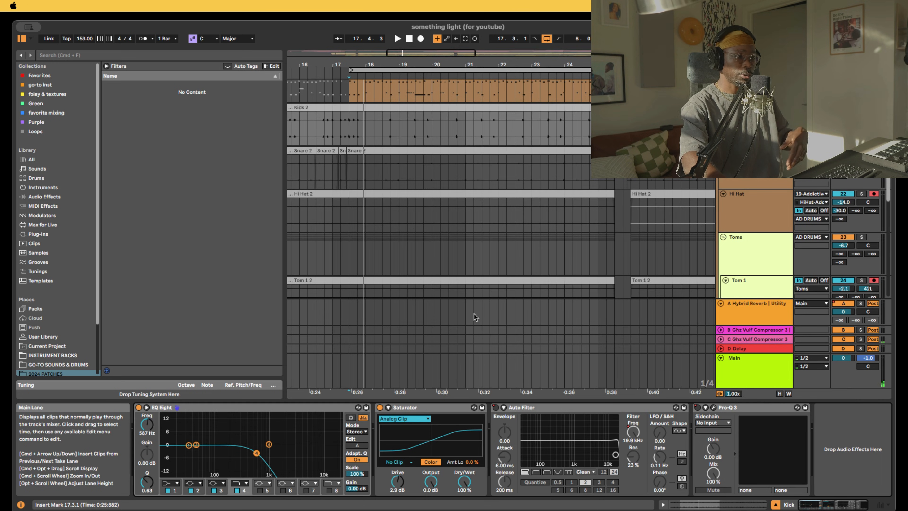
Select band 1 in the Snare track's EQ Eight and play the arrangement from 17.3.1
key(Down)
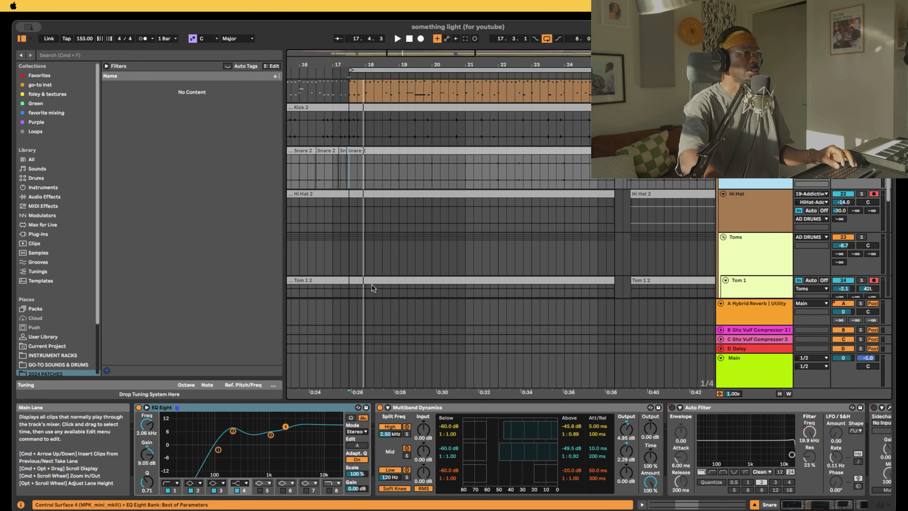
click(218, 450)
key(space)
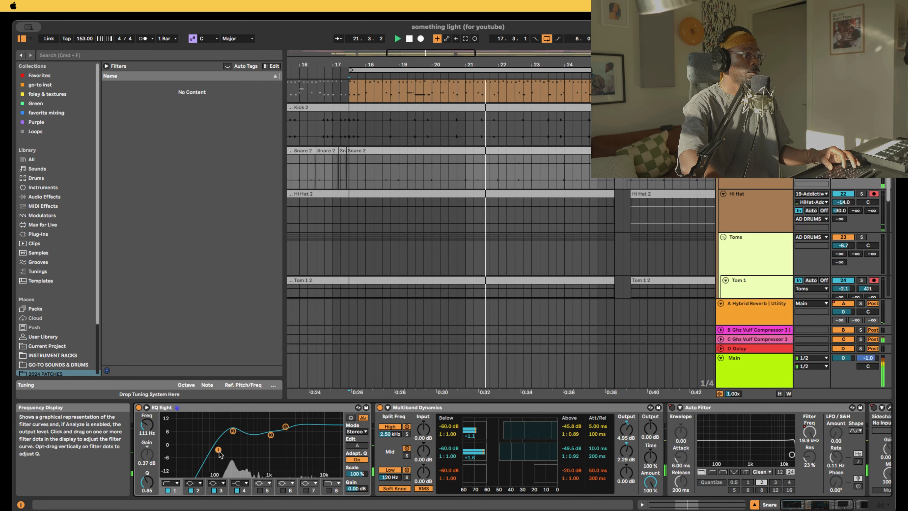
Select band 2 in the Snare's EQ Eight and review the track's Multiband Dynamics, Auto Filter and Pro-Q 3
click(233, 432)
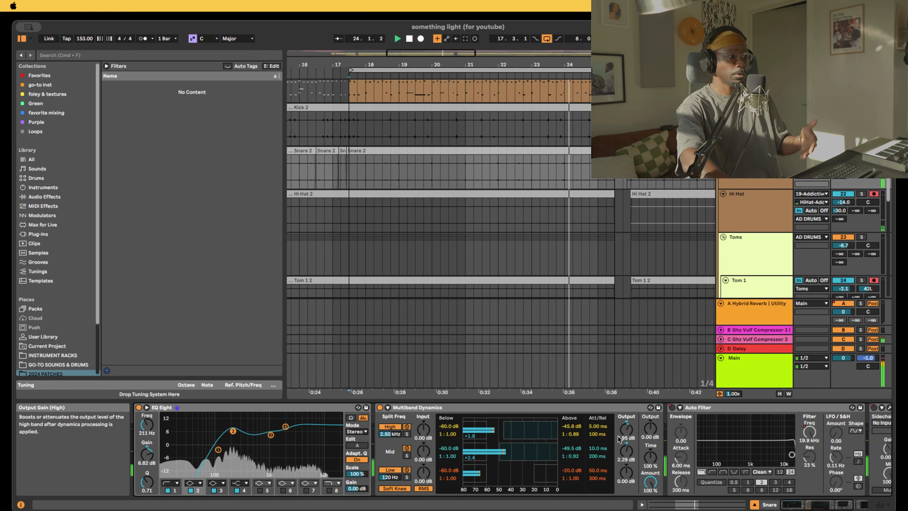
scroll(575, 441, right, 5)
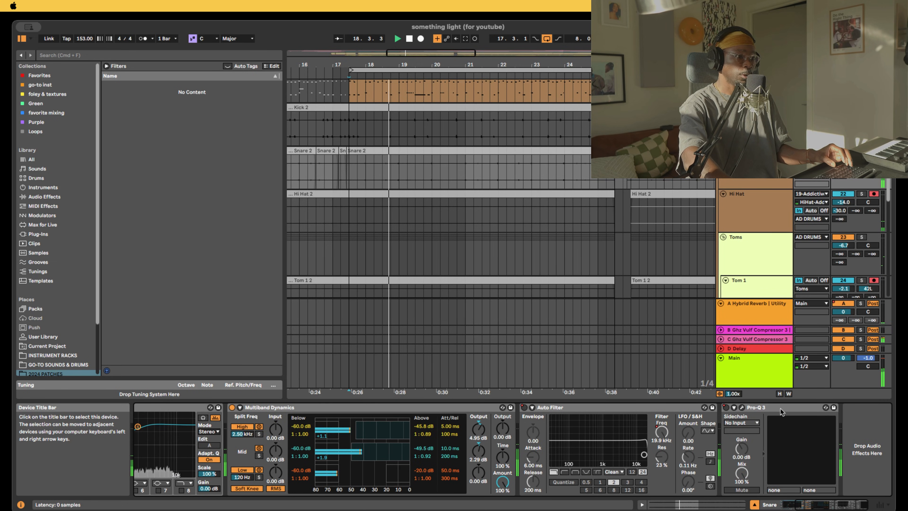
click(579, 407)
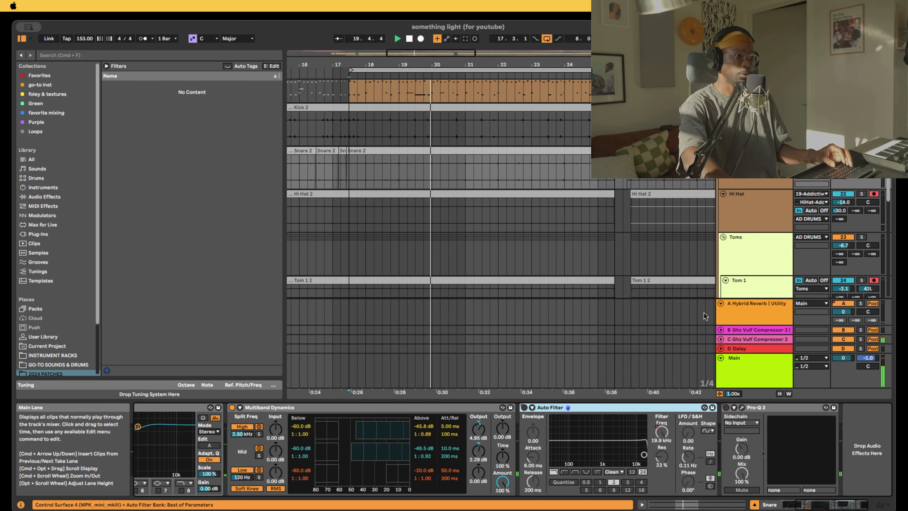
Inspect the Hi Hat track's Glue Compressor and its sidechain source choices, keeping Kick as the source
click(741, 197)
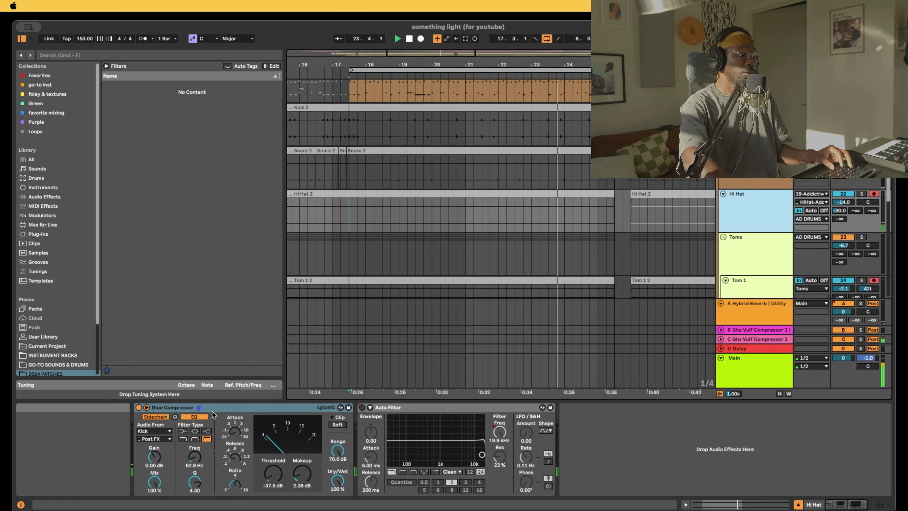
click(154, 431)
key(Escape)
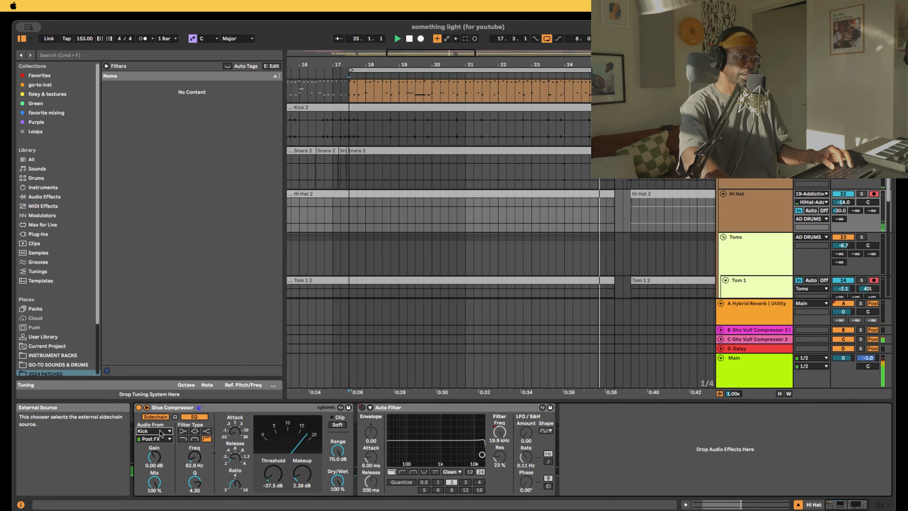
Look over the tracks down to the congas and check the device chains of the individual tom tracks
scroll(561, 189, down, 5)
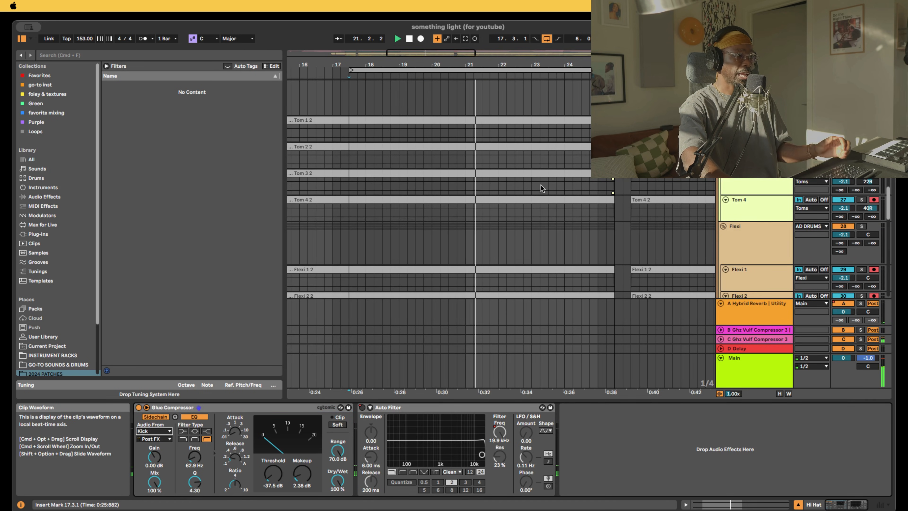
scroll(501, 233, down, 8)
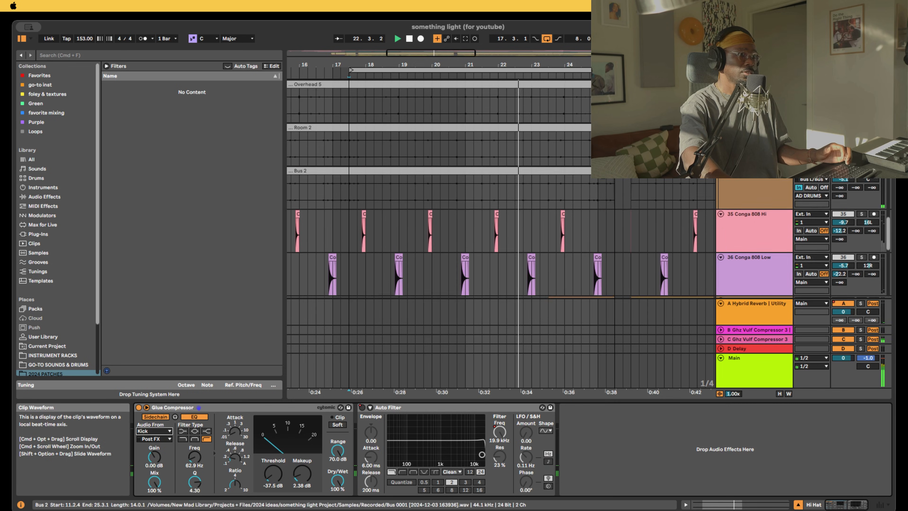
scroll(500, 232, up, 8)
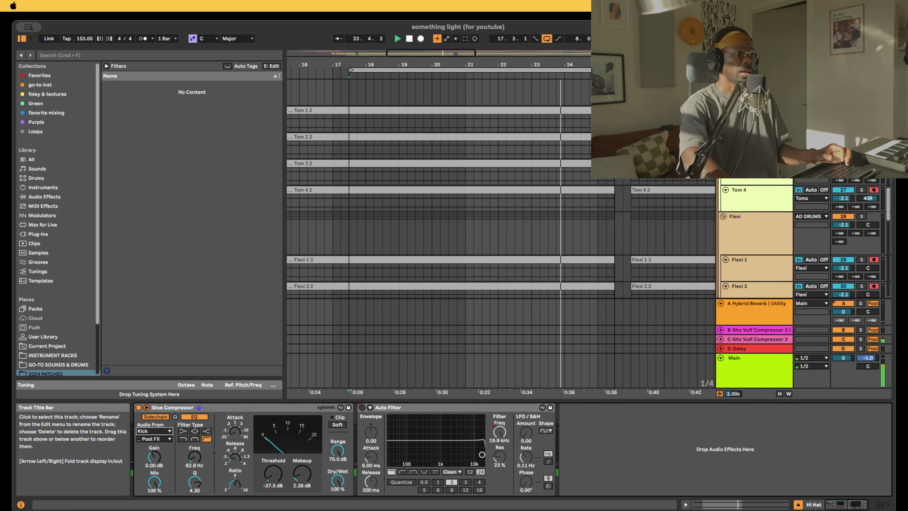
click(739, 143)
click(739, 120)
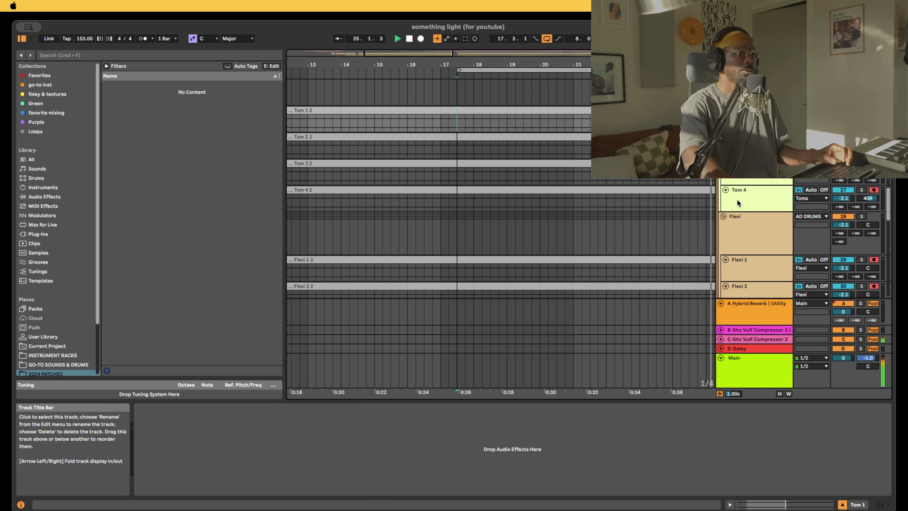
click(738, 202)
click(739, 174)
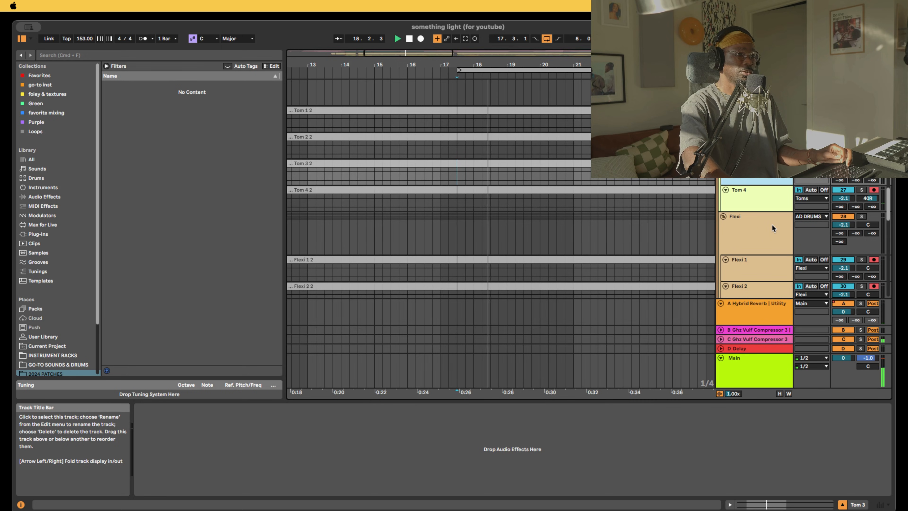
click(767, 205)
Set band 4 of the Overhead track's EQ Eight to 2.78 kHz with a gain of 10.5 dB
scroll(767, 205, down, 3)
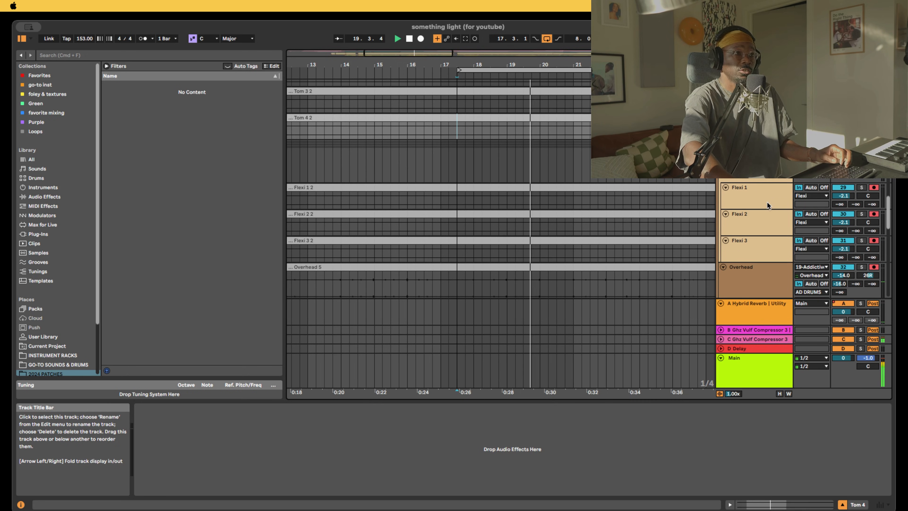
scroll(767, 202, down, 3)
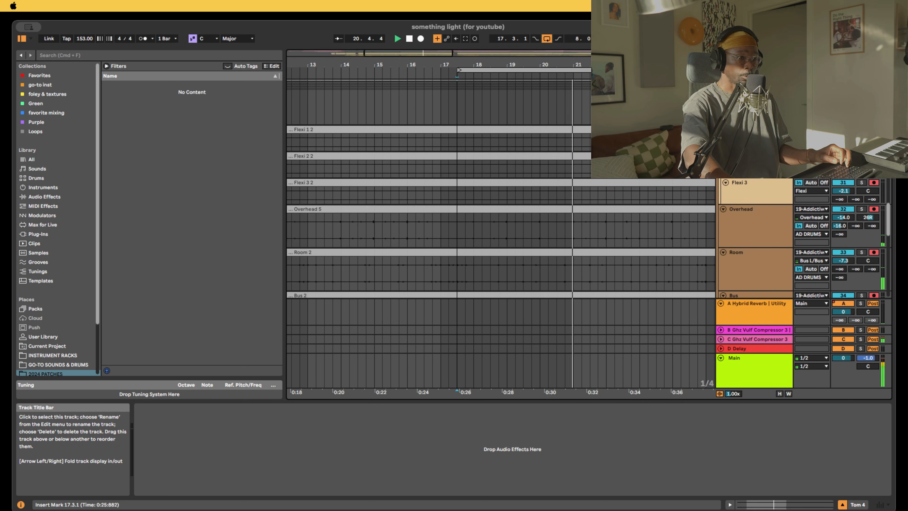
click(743, 231)
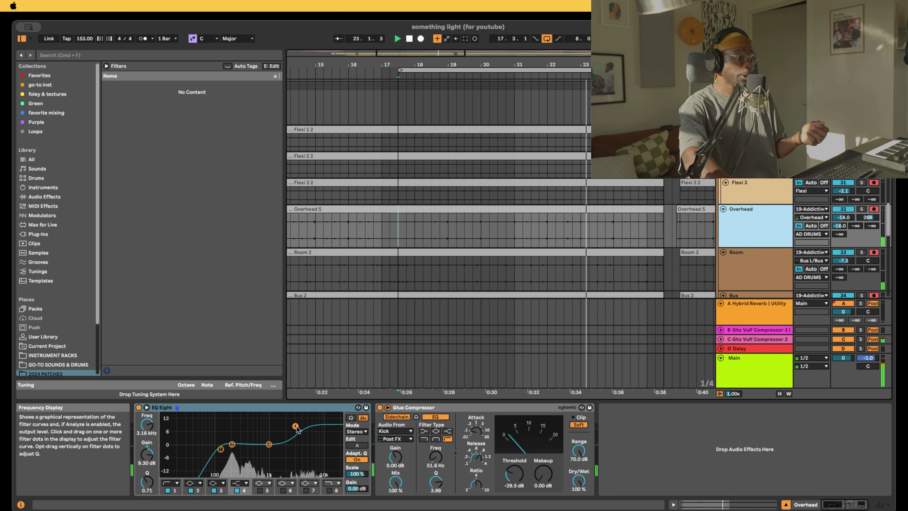
drag(295, 425, 294, 425)
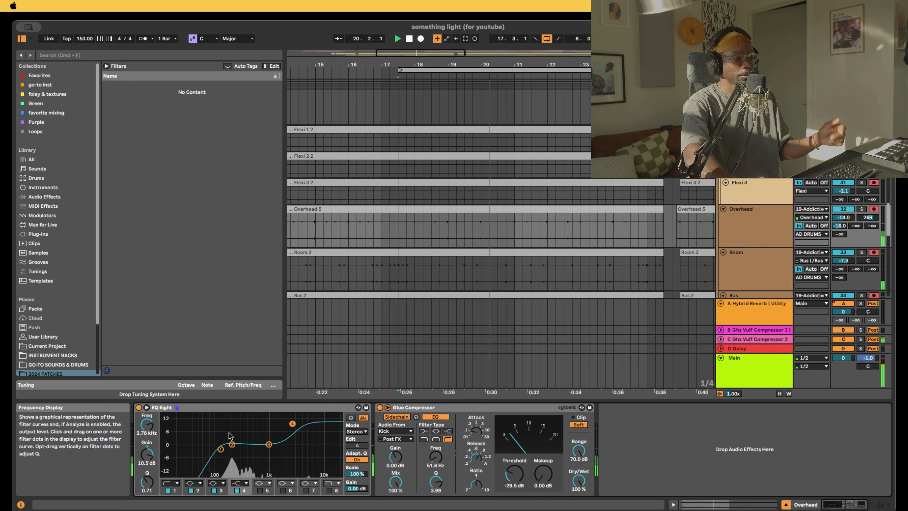
Solo the Overhead track to hear it alone, restart playback and compare it with the full mix
click(861, 209)
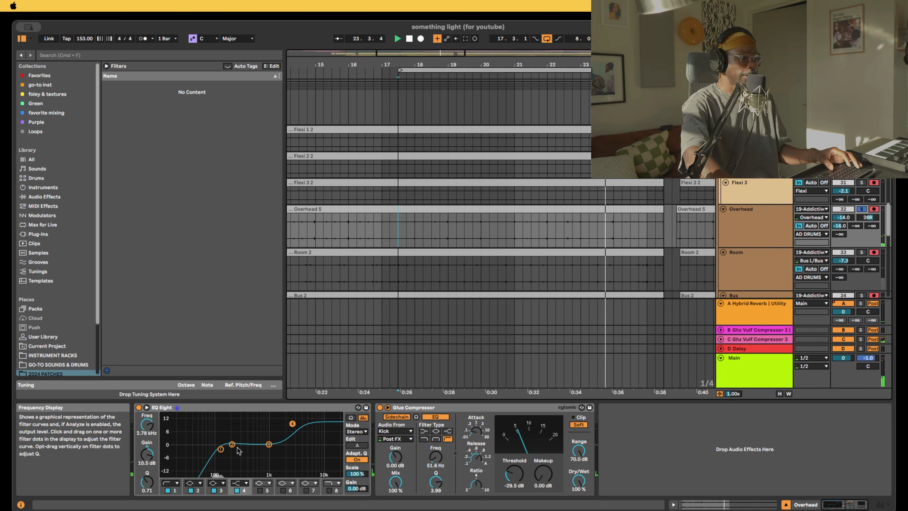
key(space)
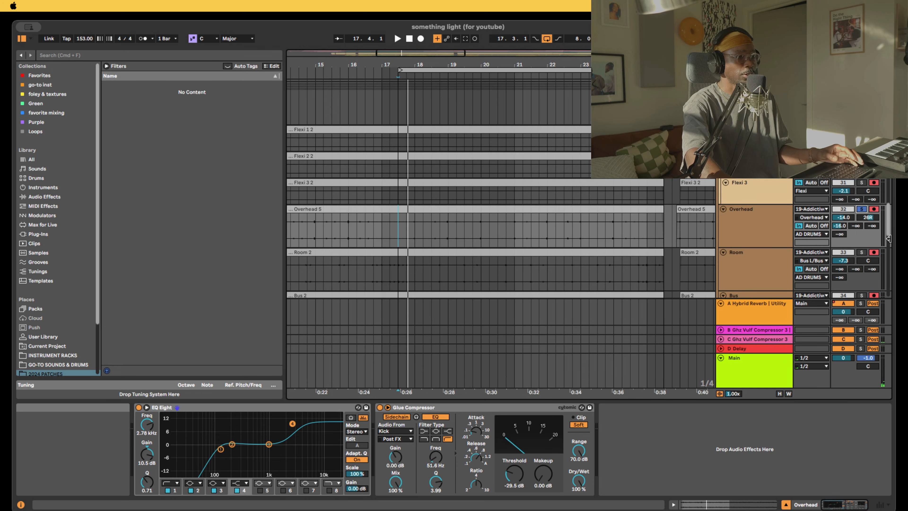
key(space)
scroll(859, 212, down, 1)
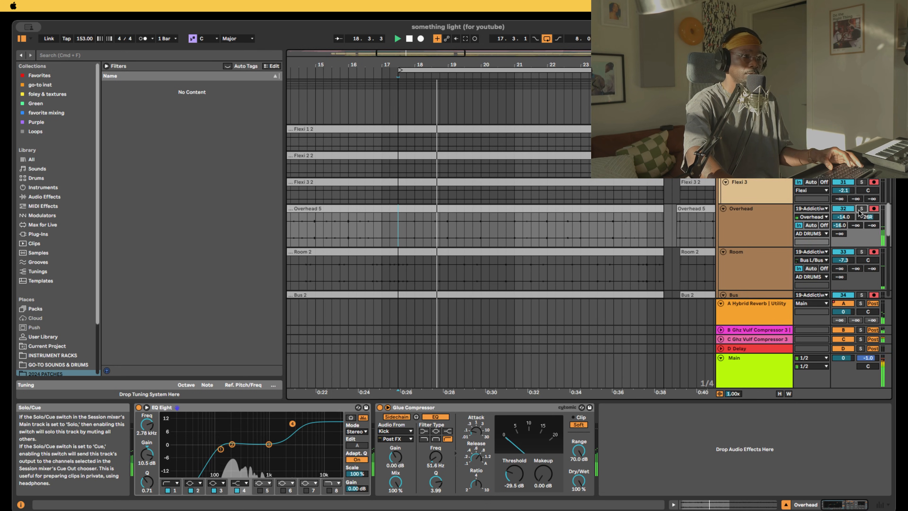
scroll(854, 239, down, 1)
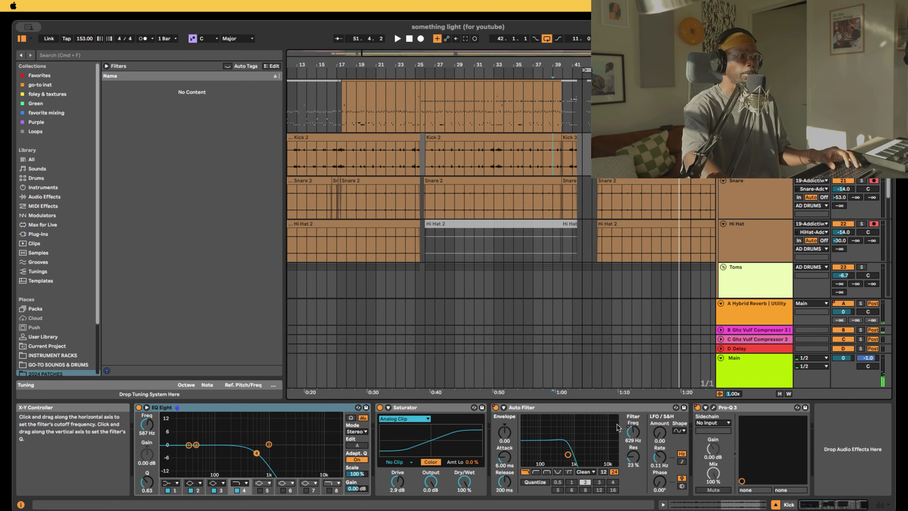
Open the Ghz Vulf Compressor 3 on return track C and select the AD DRUMS group's send C
click(745, 339)
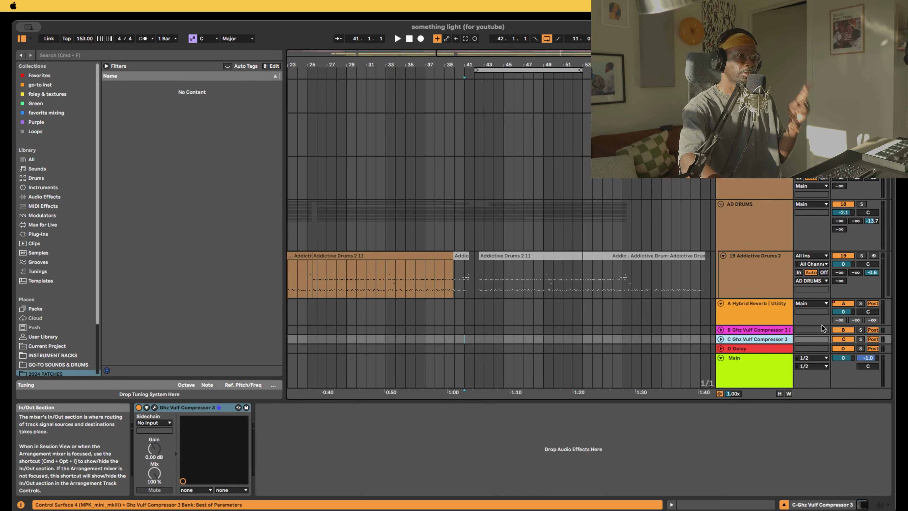
click(154, 408)
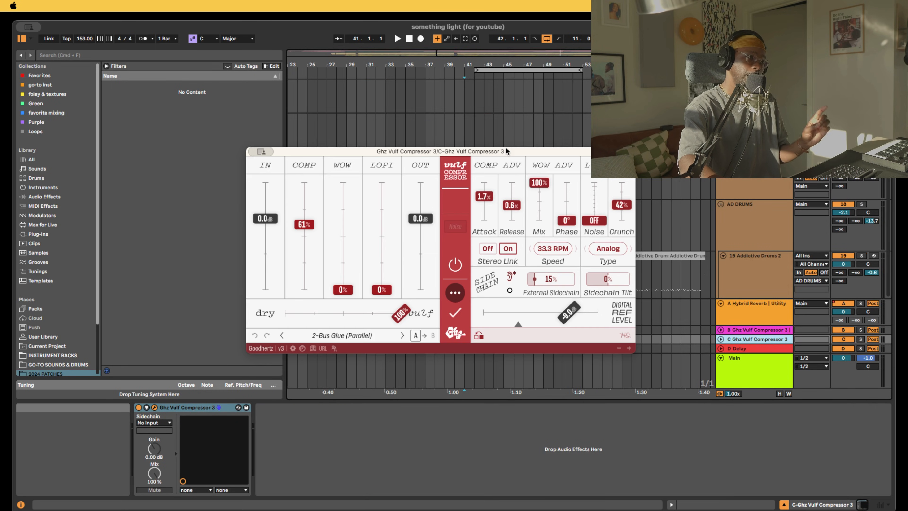
click(872, 221)
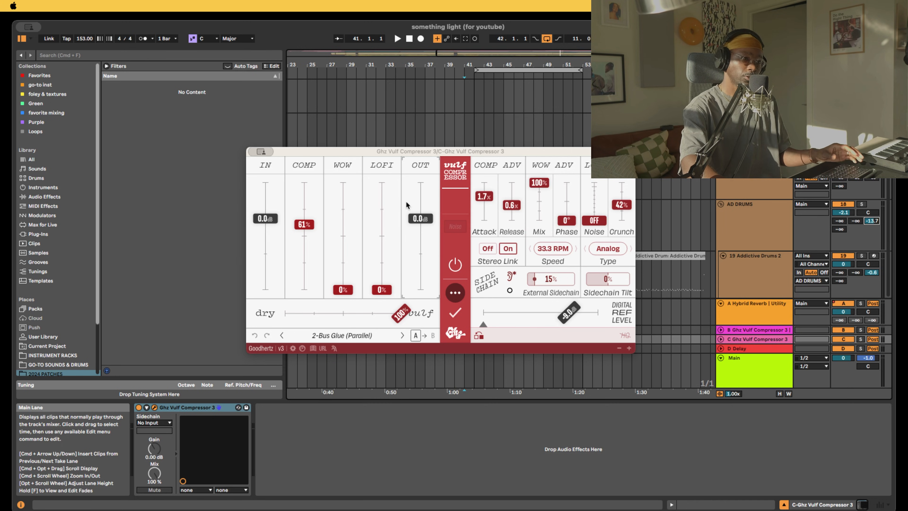
Play return C in solo, set the Vulf Compressor's input to 7.5 dB and Comp, Wow and Lofi to 100%, and reposition its window
key(space)
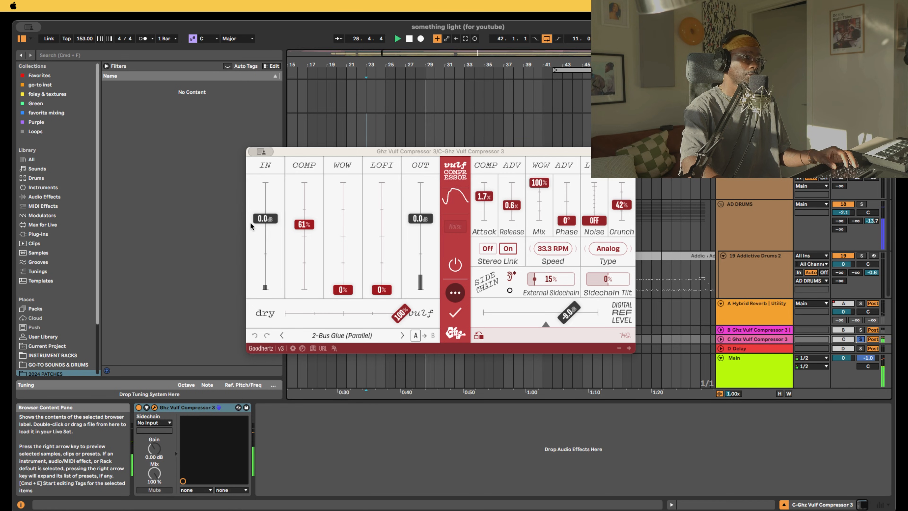
drag(268, 219, 273, 200)
drag(300, 227, 305, 181)
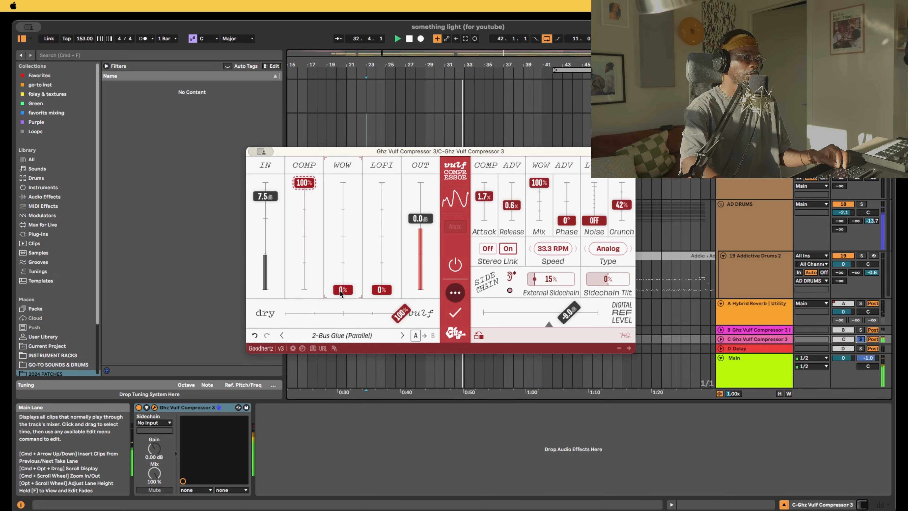
drag(341, 293, 354, 149)
drag(373, 278, 415, 166)
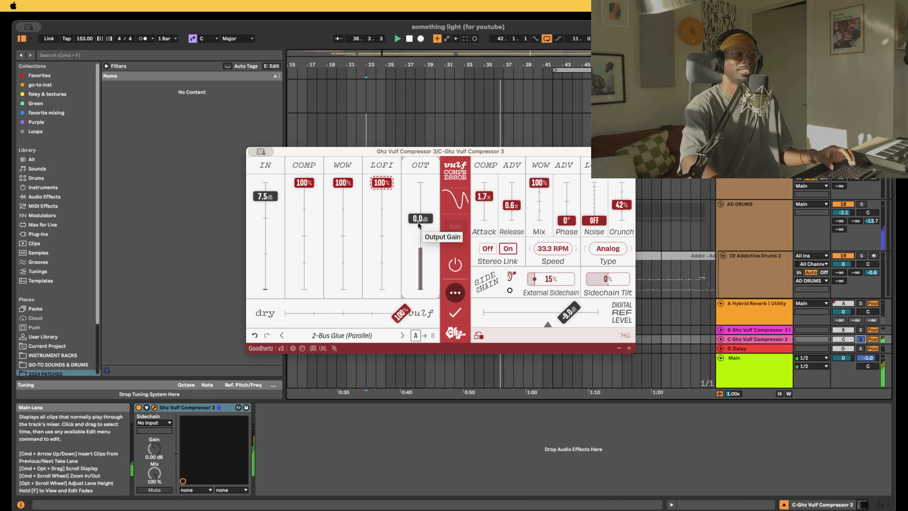
key(space)
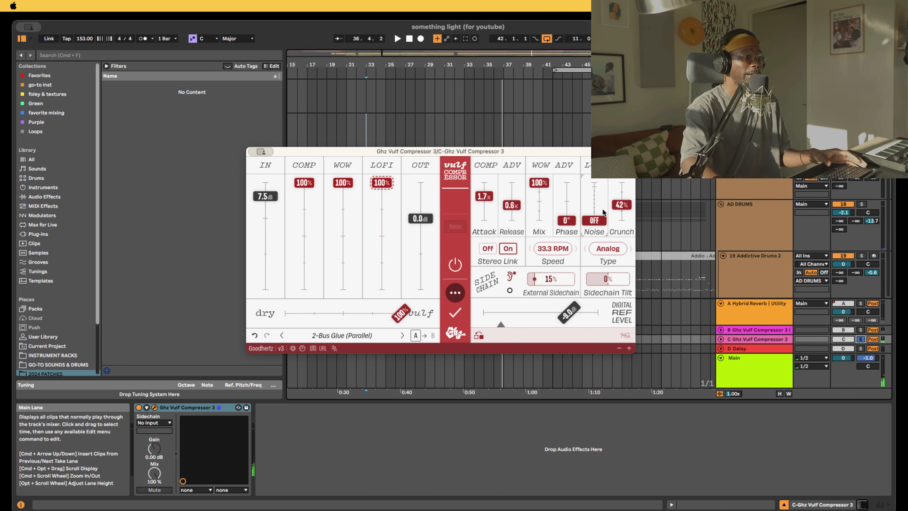
drag(442, 150, 479, 113)
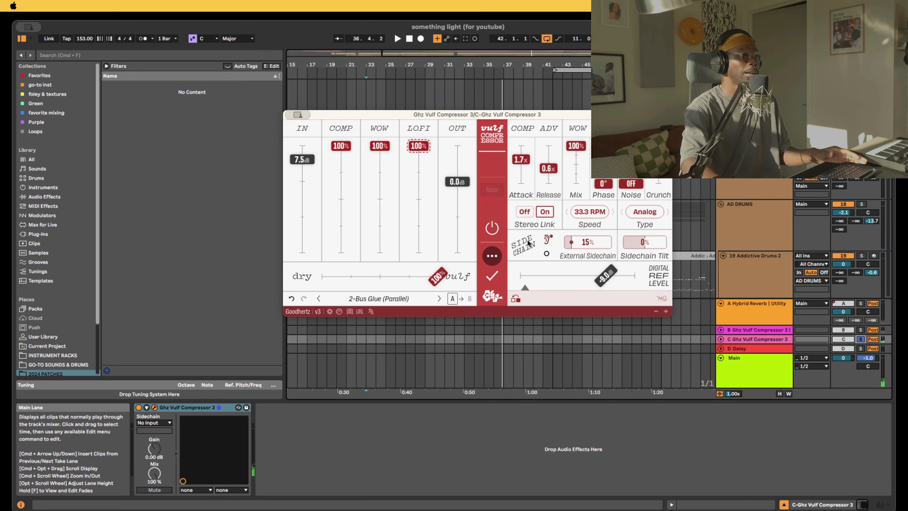